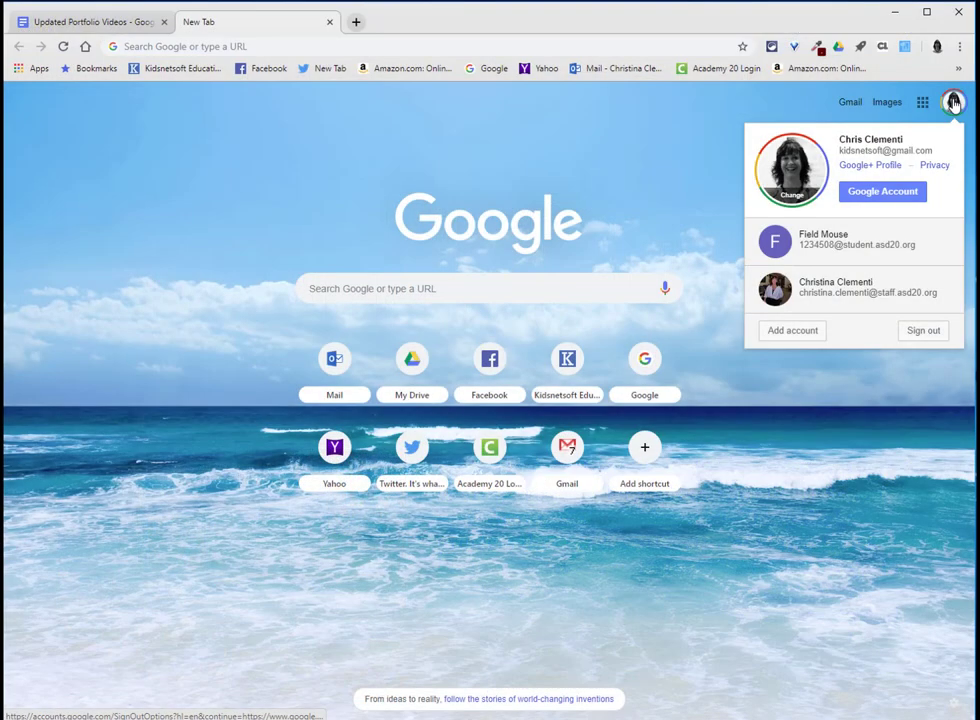
Switch to the student's Google account and open the new Google Sites overview.
left_click(853, 243)
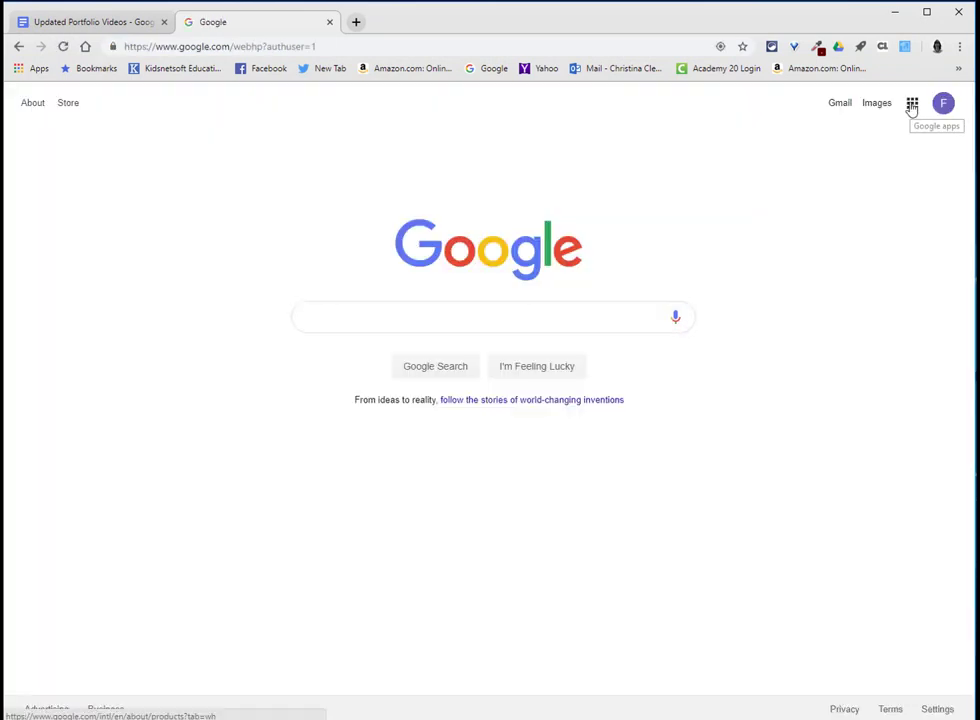
left_click(912, 104)
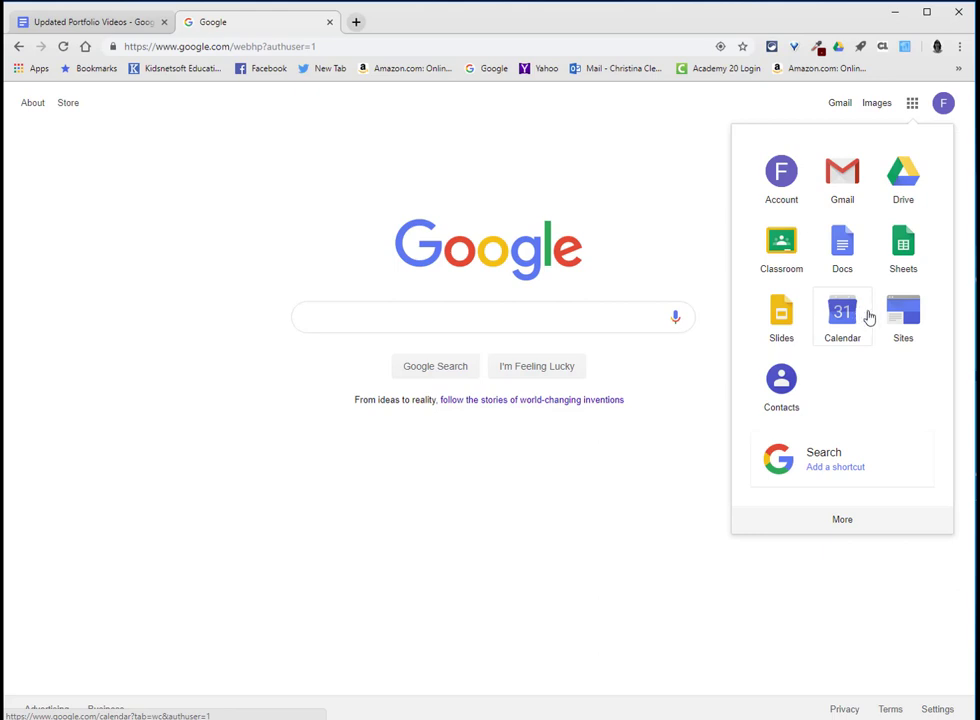
left_click(900, 315)
left_click(52, 313)
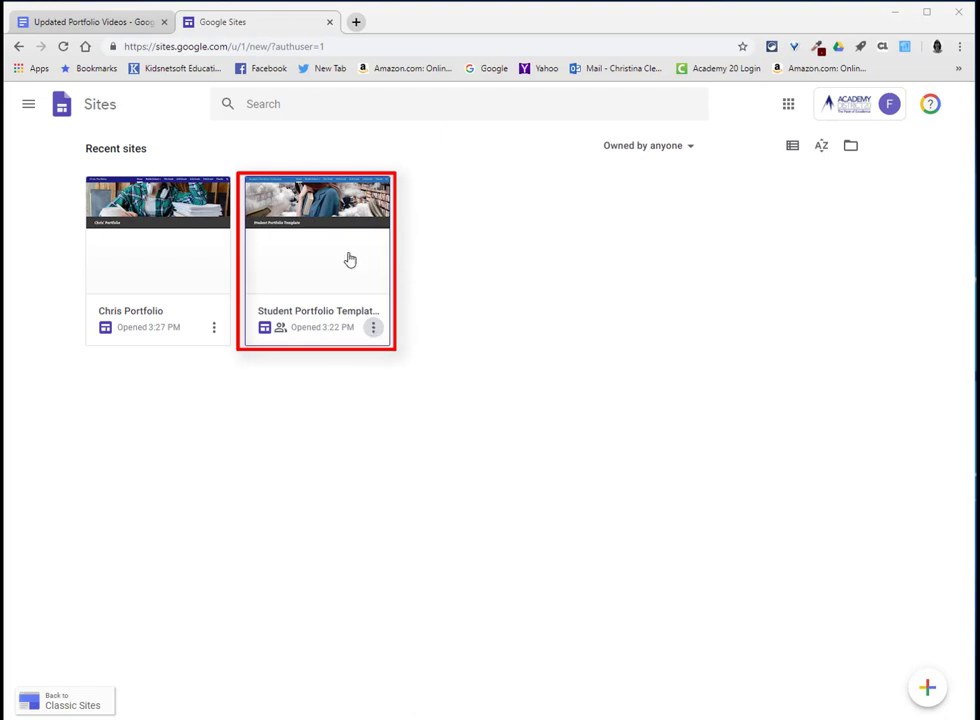
Remove the Student Portfolio Template site from the recent sites, and open the personal portfolio site for editing.
left_click(372, 330)
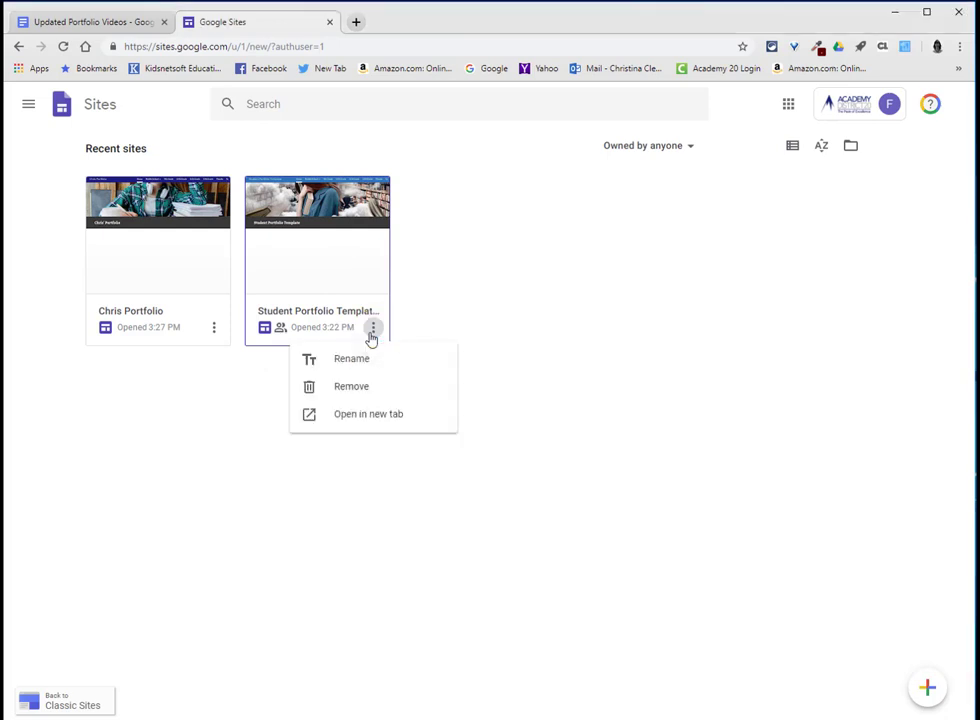
left_click(380, 388)
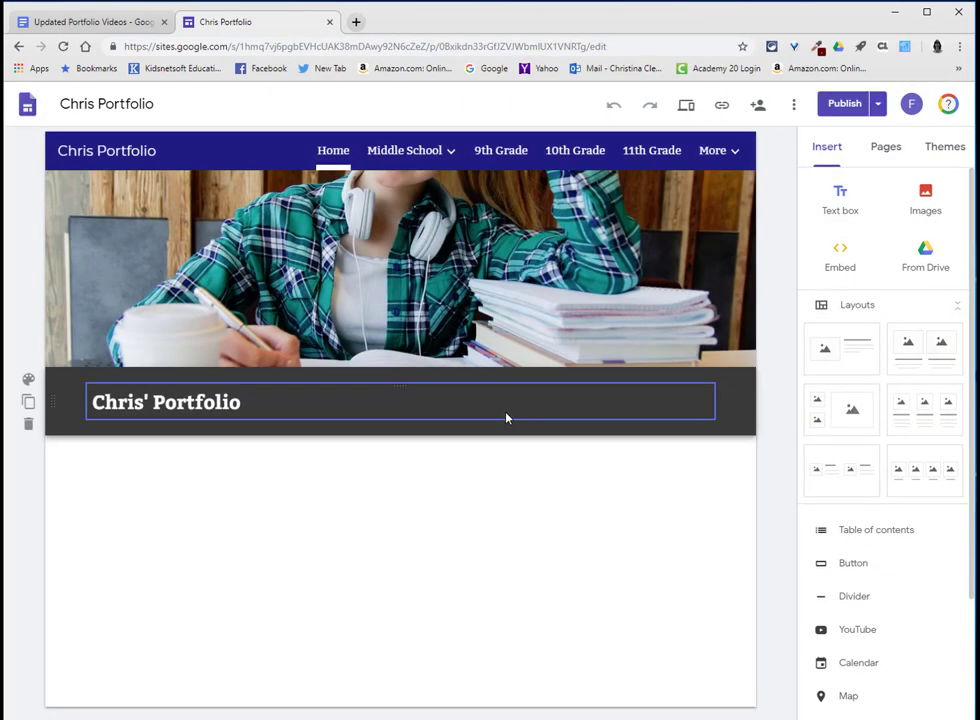
Add a subpage named "3D Art" under the Middle School page.
mouse_move(404, 165)
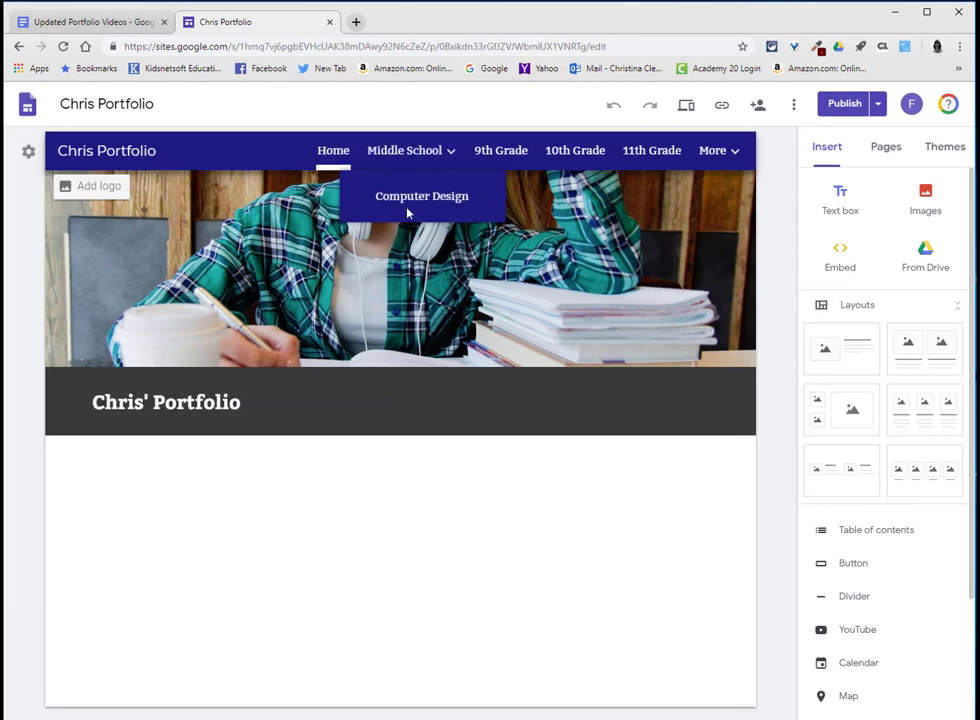
left_click(888, 150)
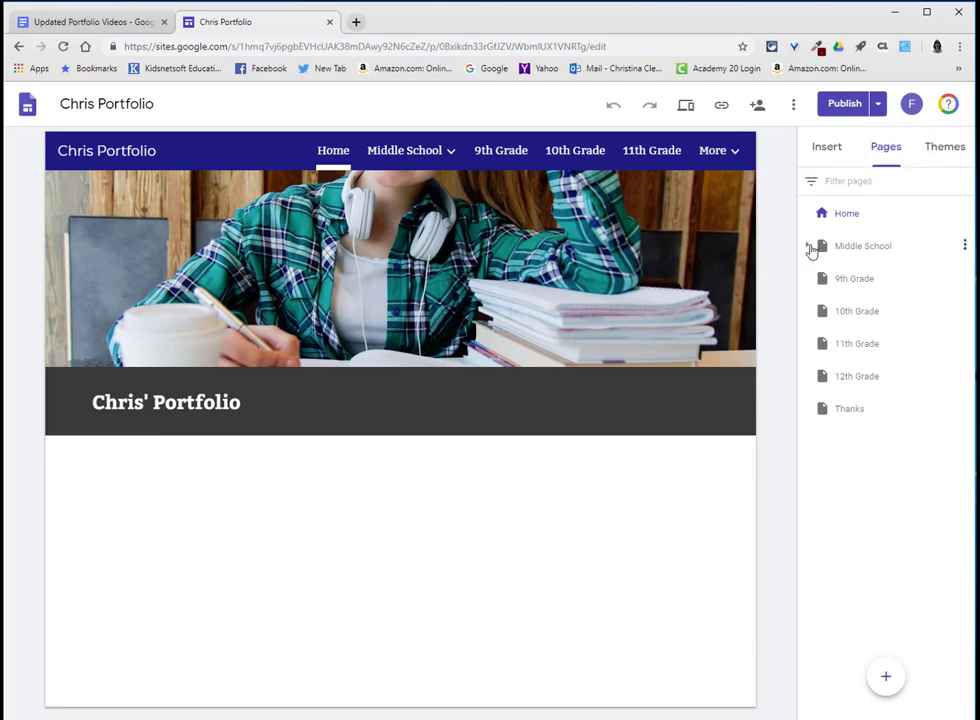
left_click(965, 247)
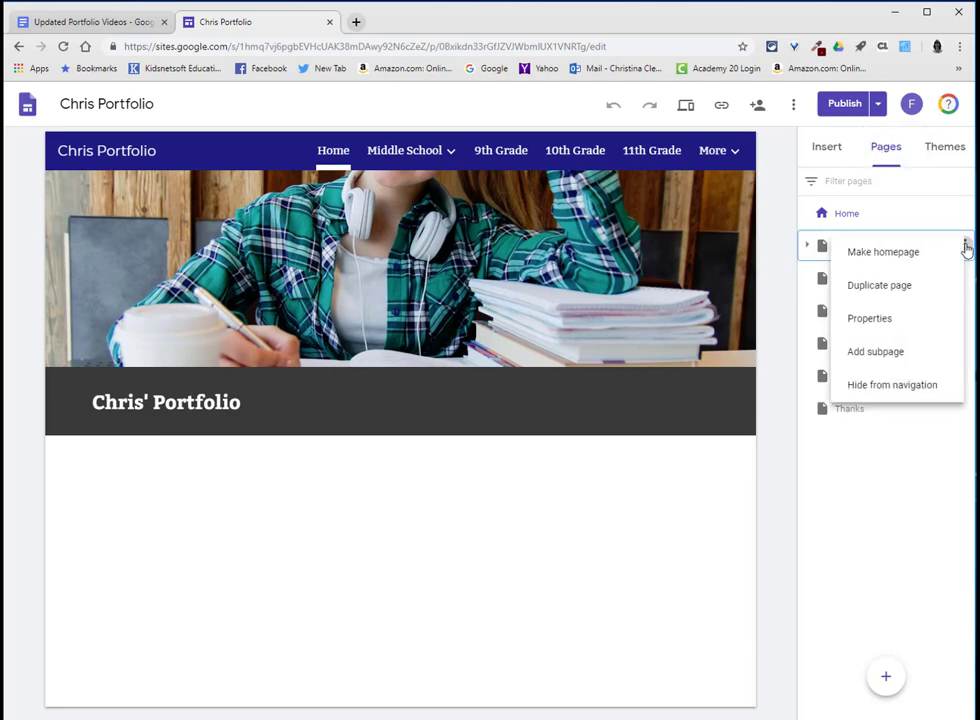
left_click(873, 364)
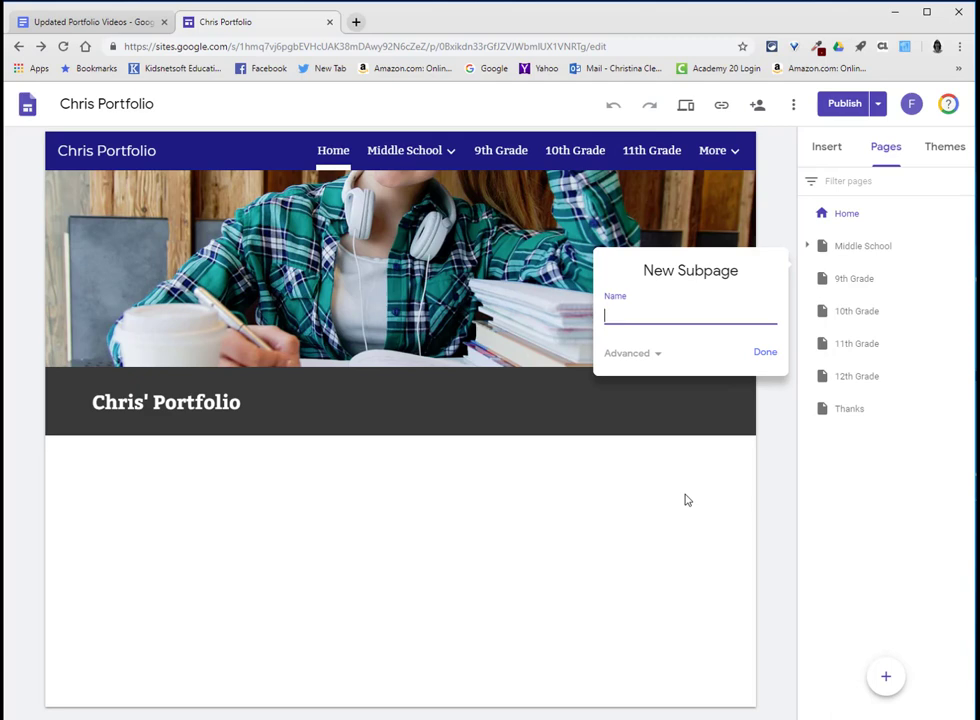
type("3D Art")
left_click(765, 353)
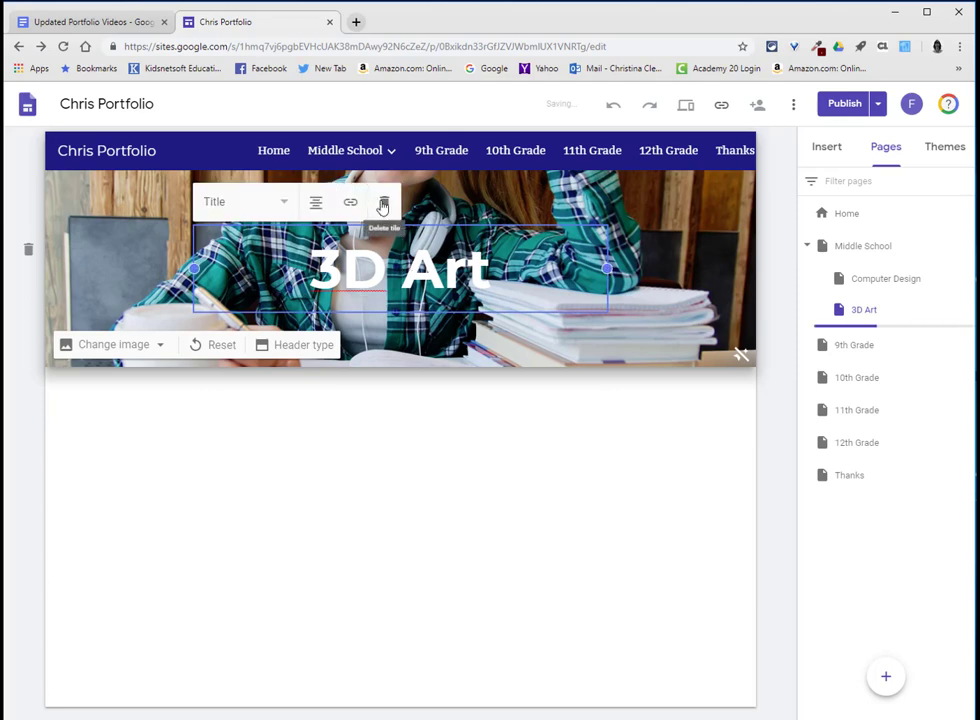
Delete the title tile from the 3D Art page banner and insert a text box reading "3D Art" below it.
left_click(383, 205)
left_click(828, 149)
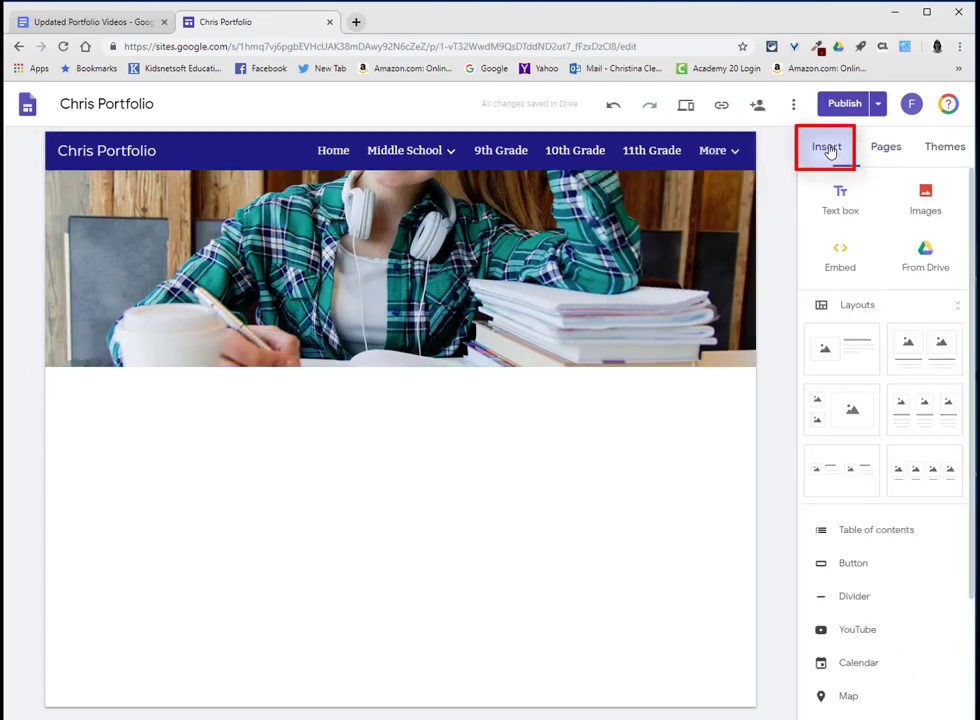
left_click(838, 198)
type("3D")
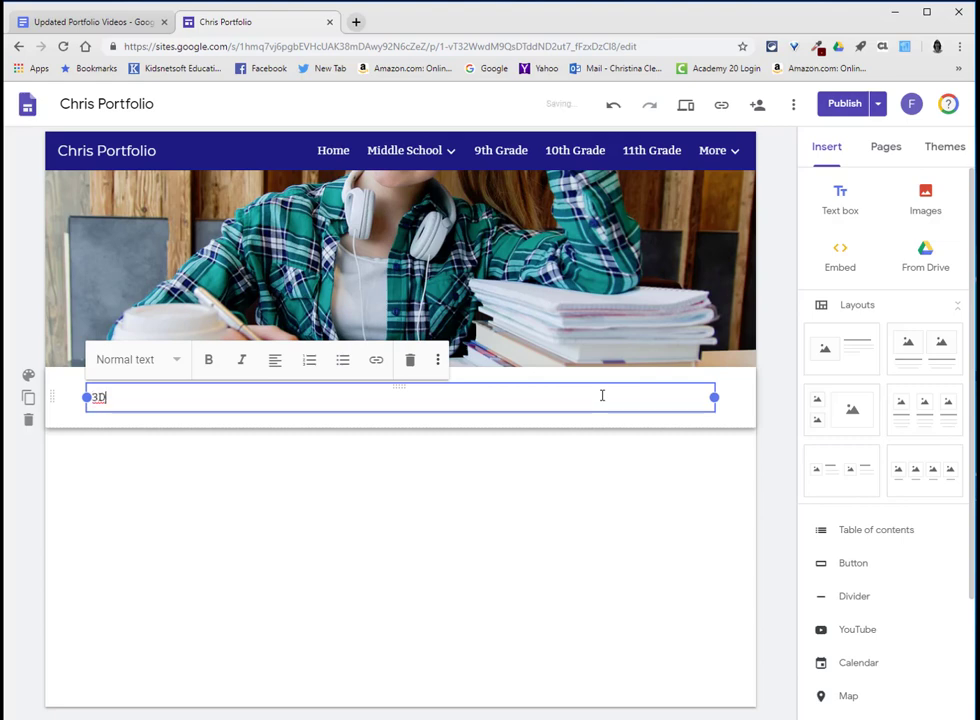
type(" Art")
Format the "3D Art" text as Heading and give its section the dark background.
left_click(131, 361)
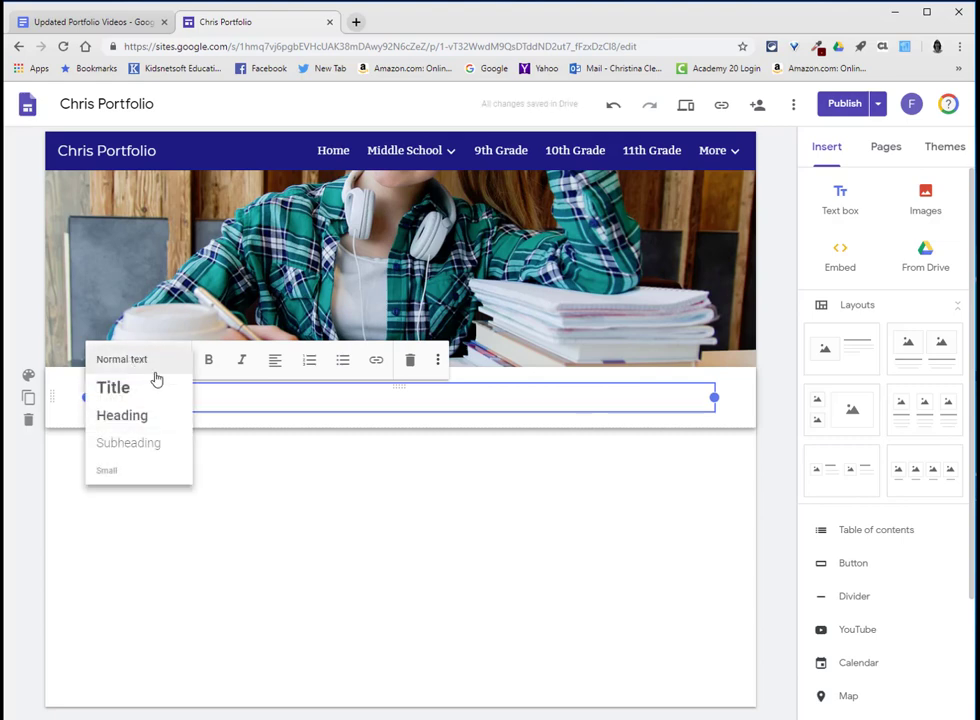
left_click(136, 414)
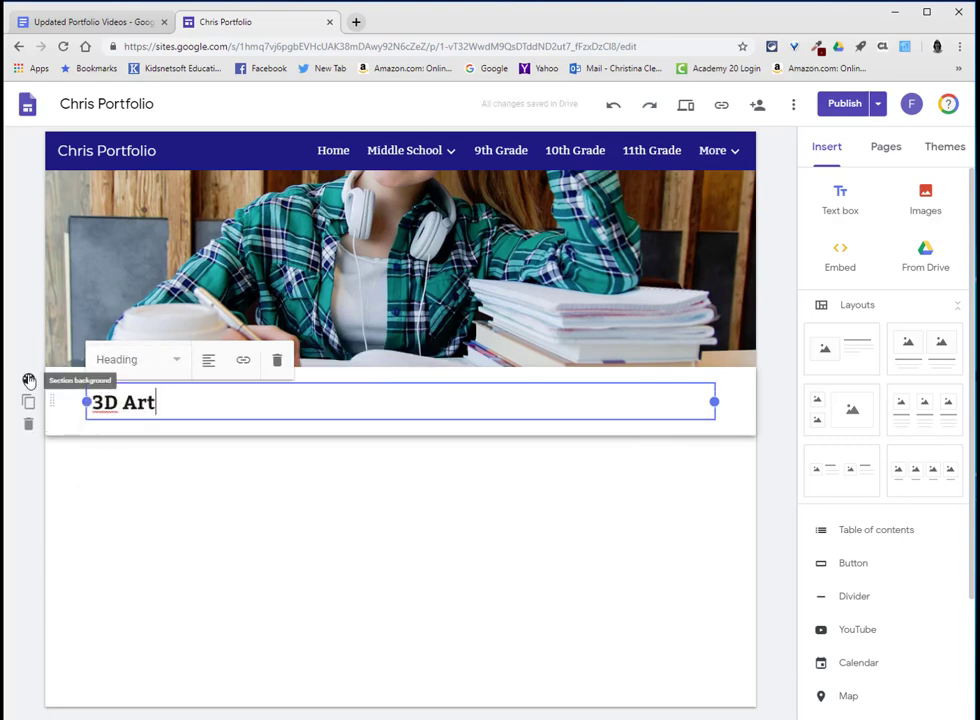
left_click(29, 380)
left_click(86, 436)
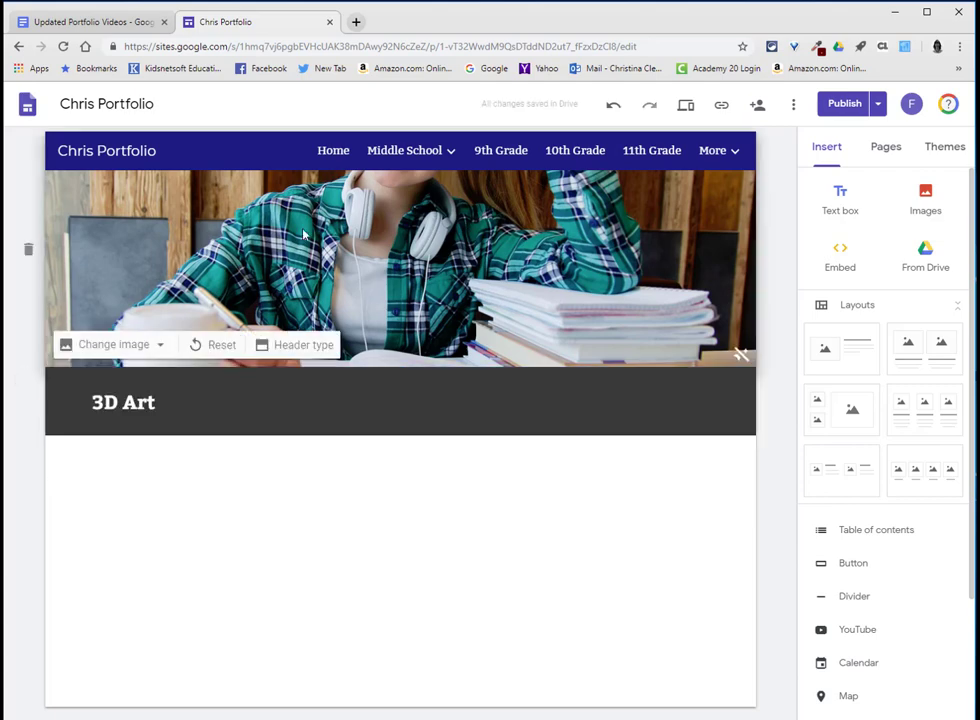
Replace the 3D Art page's banner image with 3Dart.JPG uploaded from the portfolio folder.
left_click(157, 345)
left_click(149, 385)
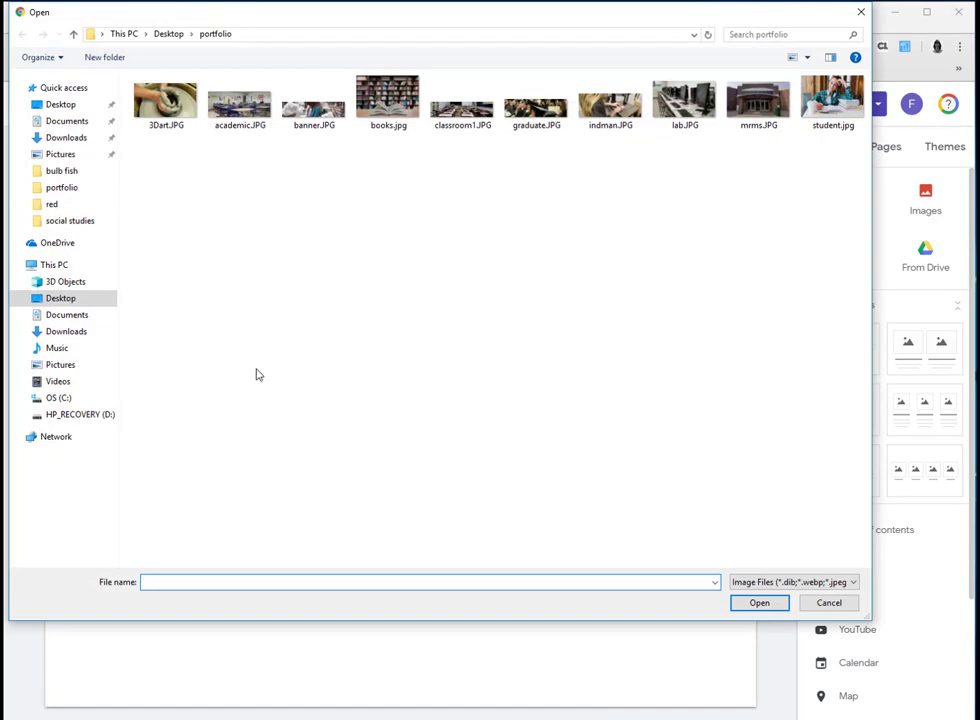
double_click(166, 103)
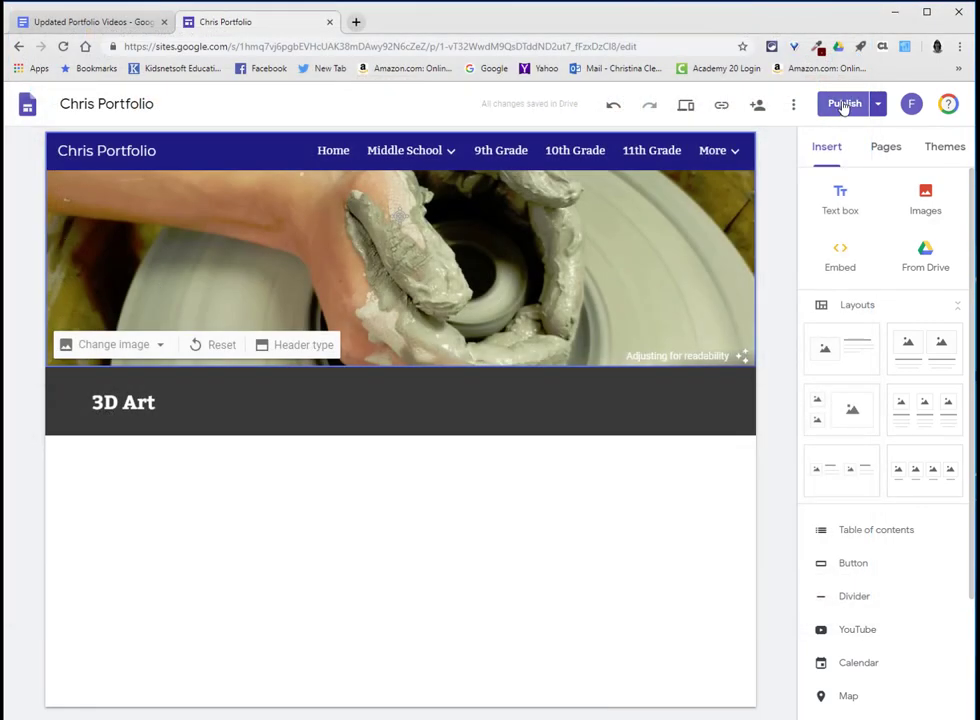
Publish the site and turn off the readability adjustment on the 3D Art banner image.
left_click(845, 104)
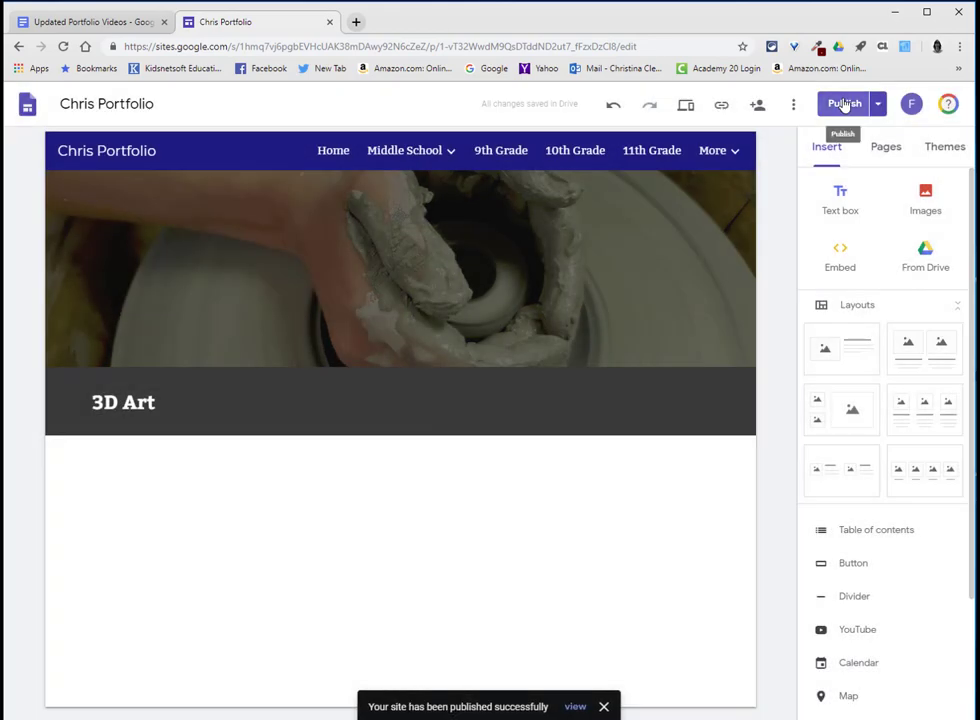
left_click(741, 354)
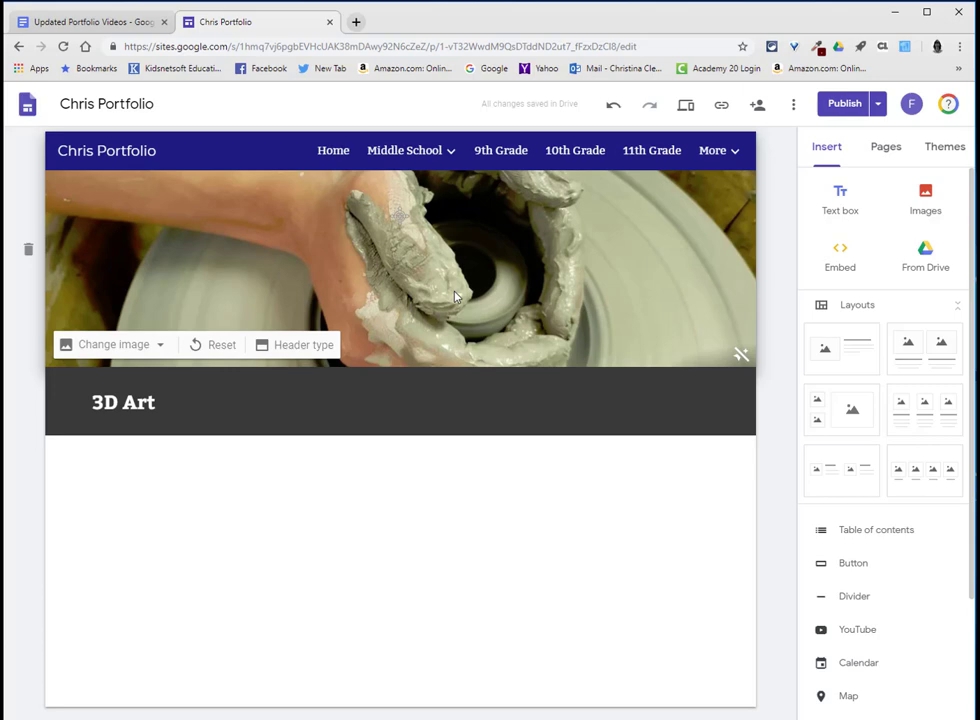
Add a subpage named "Industrial Manufacturing" under the Middle School page.
left_click(887, 152)
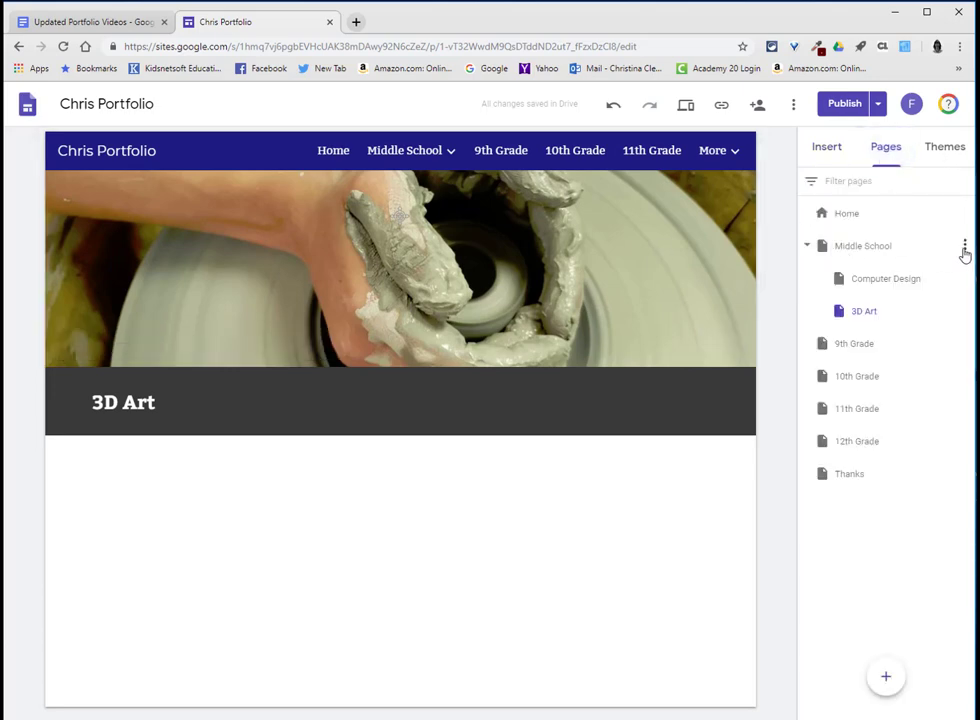
left_click(965, 247)
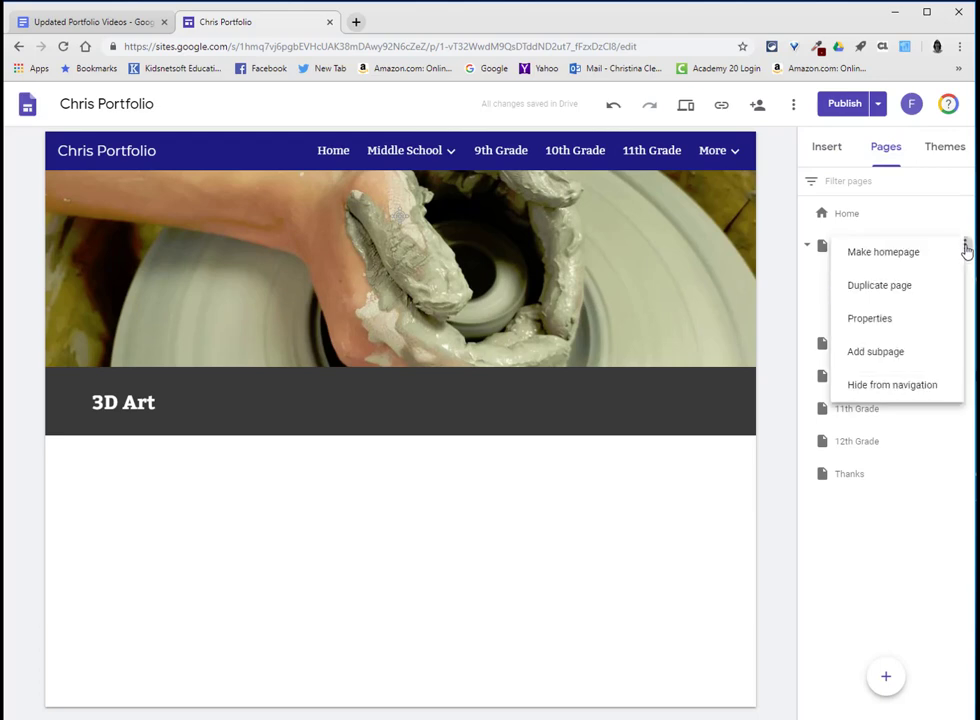
left_click(929, 348)
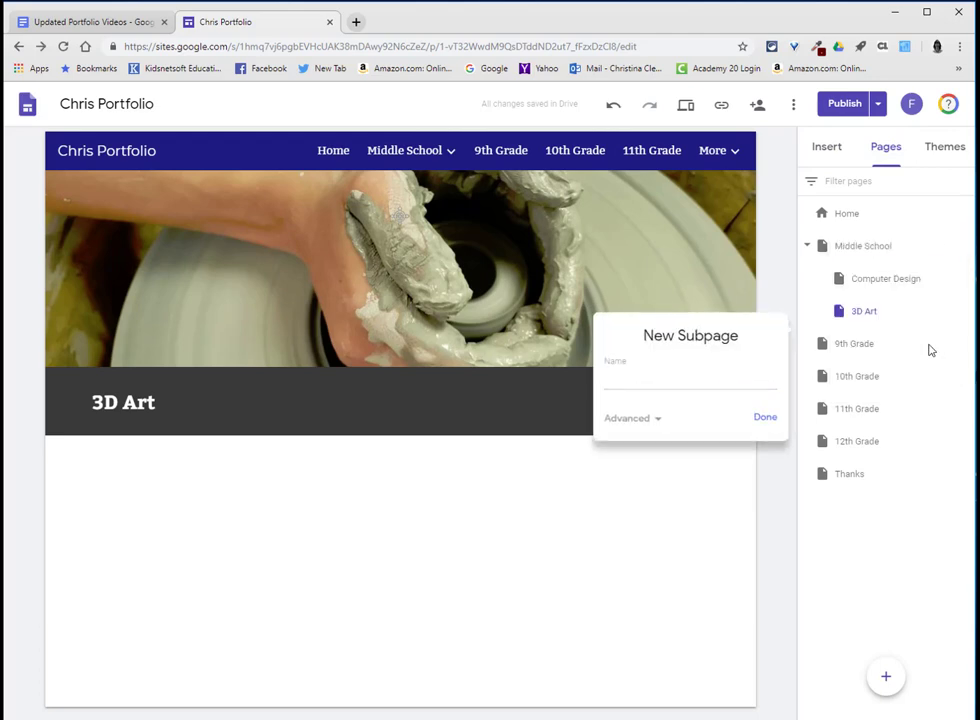
left_click(633, 382)
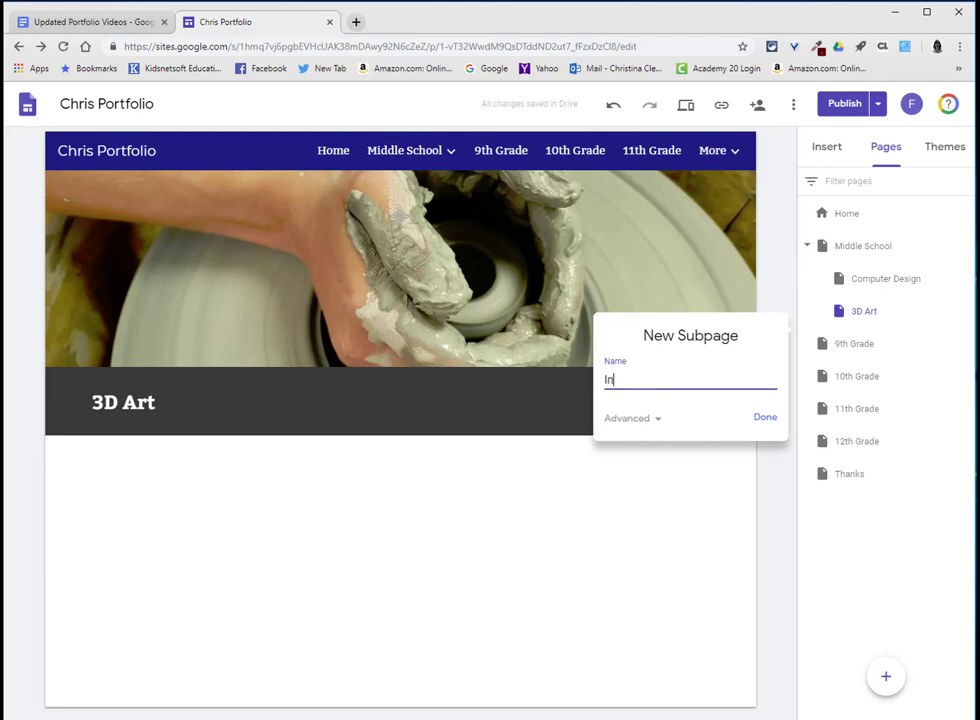
type("Industrial Manufacturing")
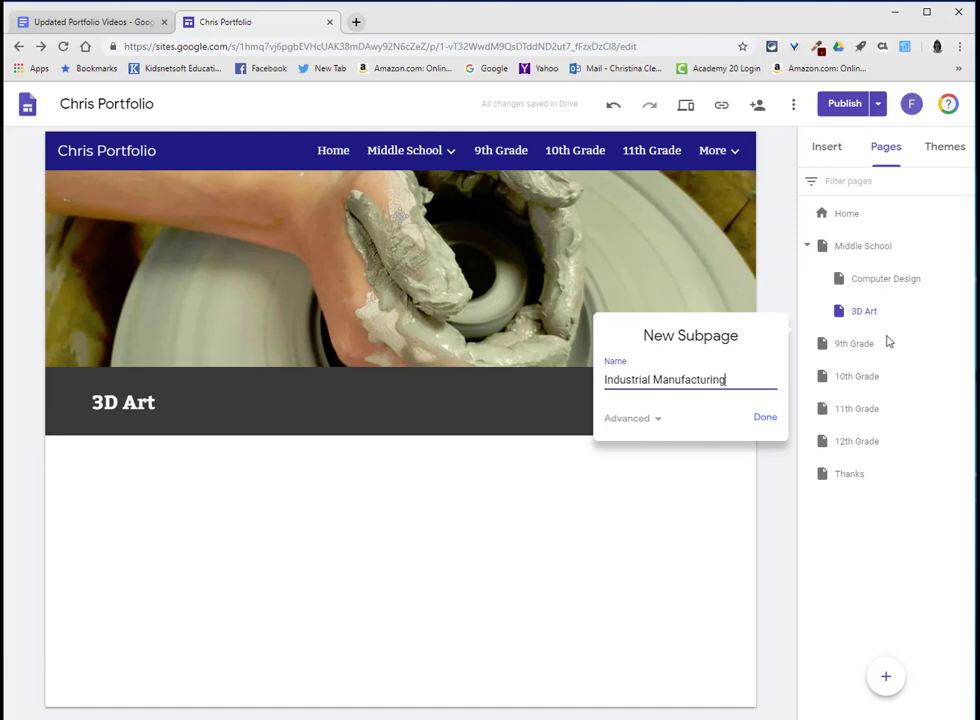
key("Return")
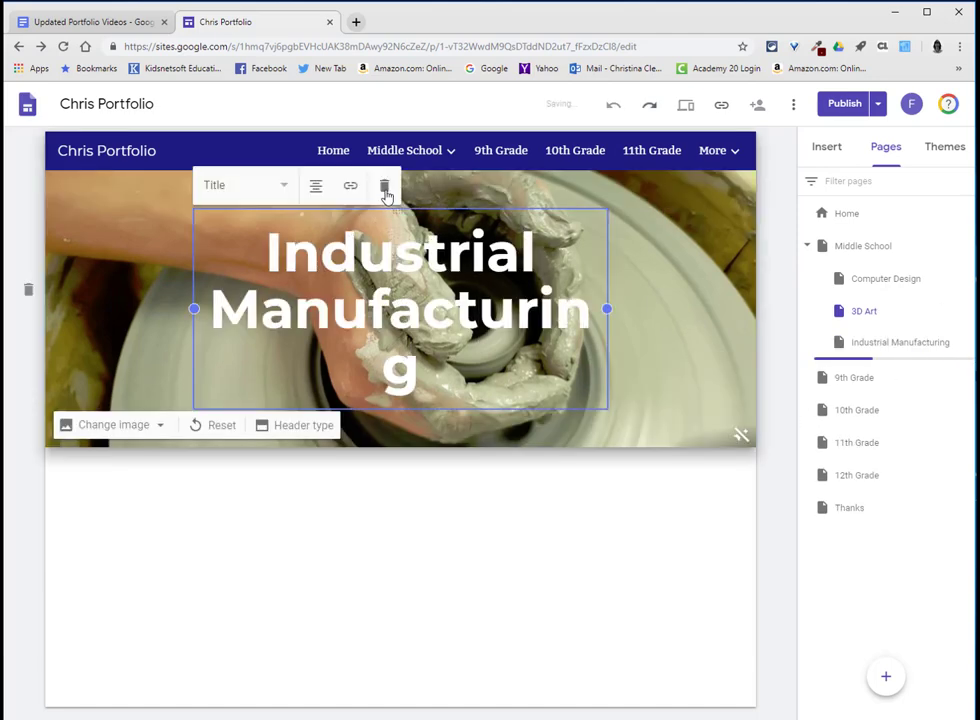
Delete the title tile from the new page's banner and insert a text box reading "Industrial Manufacturing" below it.
left_click(385, 190)
left_click(845, 166)
left_click(840, 203)
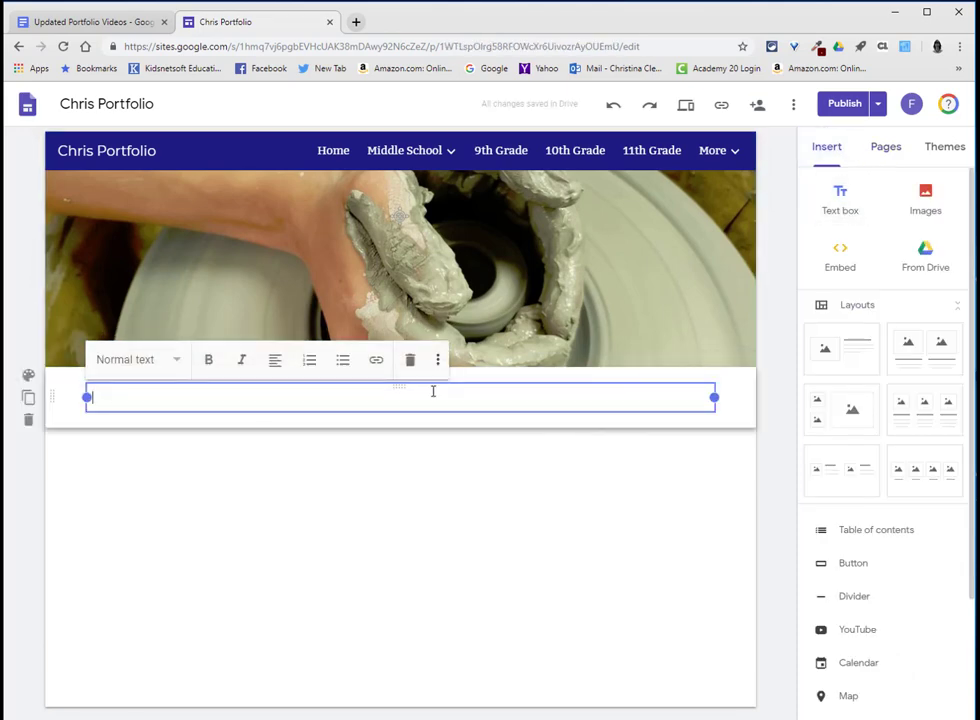
type("Industrial Manufacturing")
Format the "Industrial Manufacturing" text as Heading and give its section the dark background.
left_click(125, 359)
left_click(145, 418)
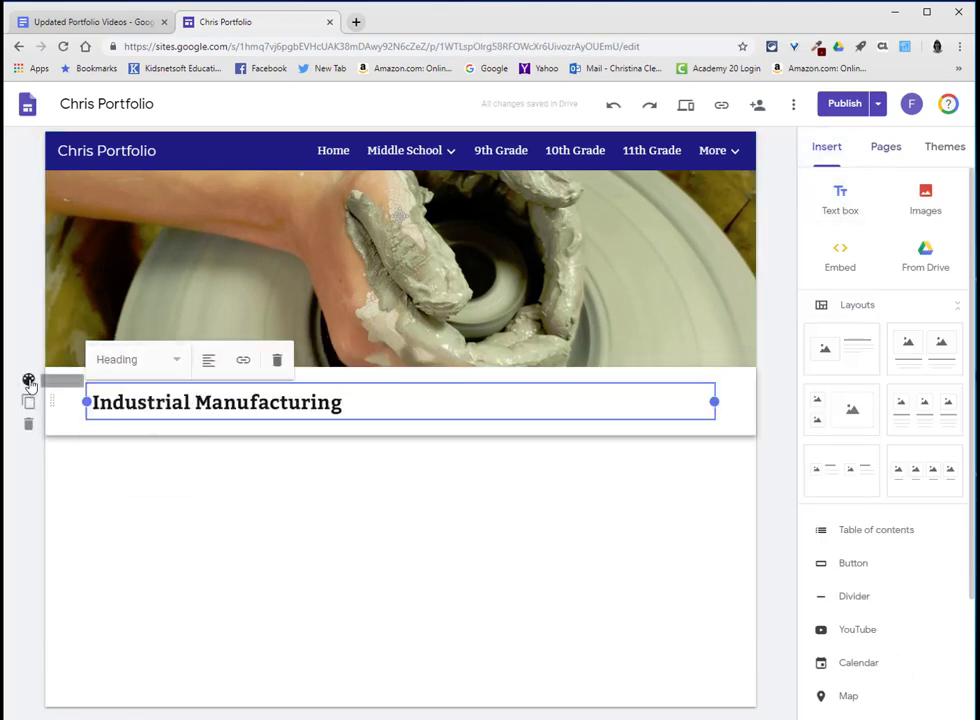
left_click(29, 381)
left_click(86, 434)
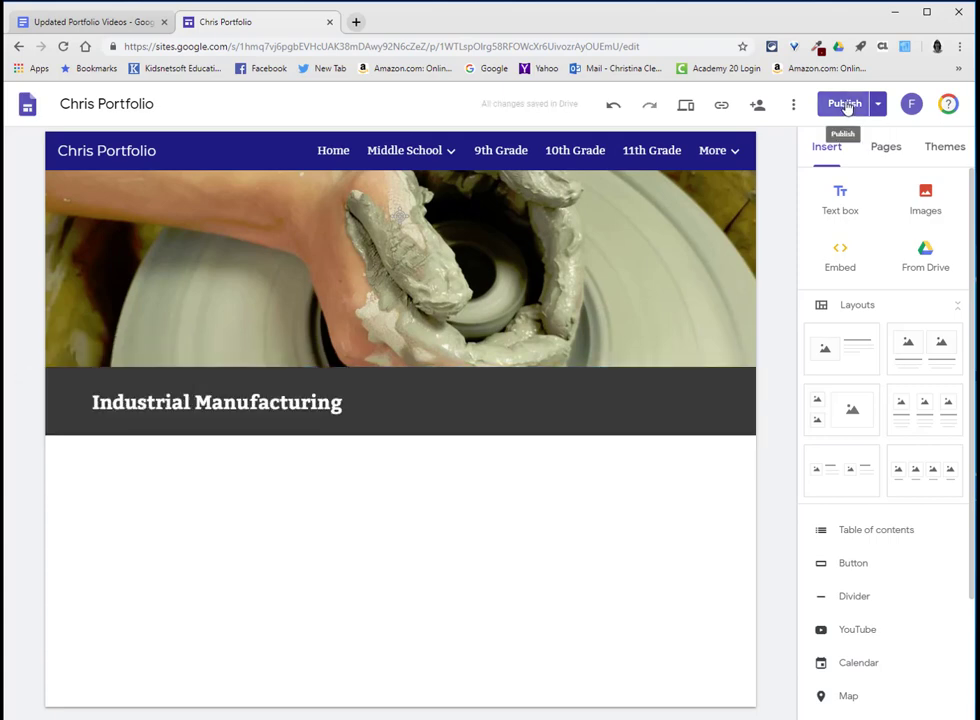
Publish the site and move the 3D Art subpage above Computer Design within the Middle School pages.
left_click(845, 104)
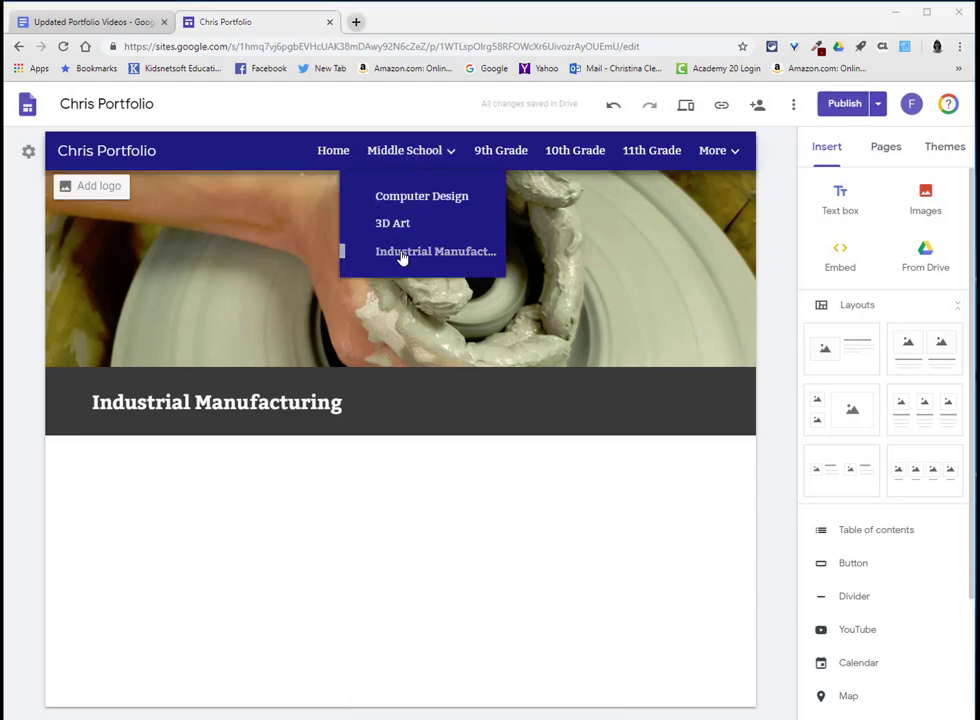
left_click(883, 148)
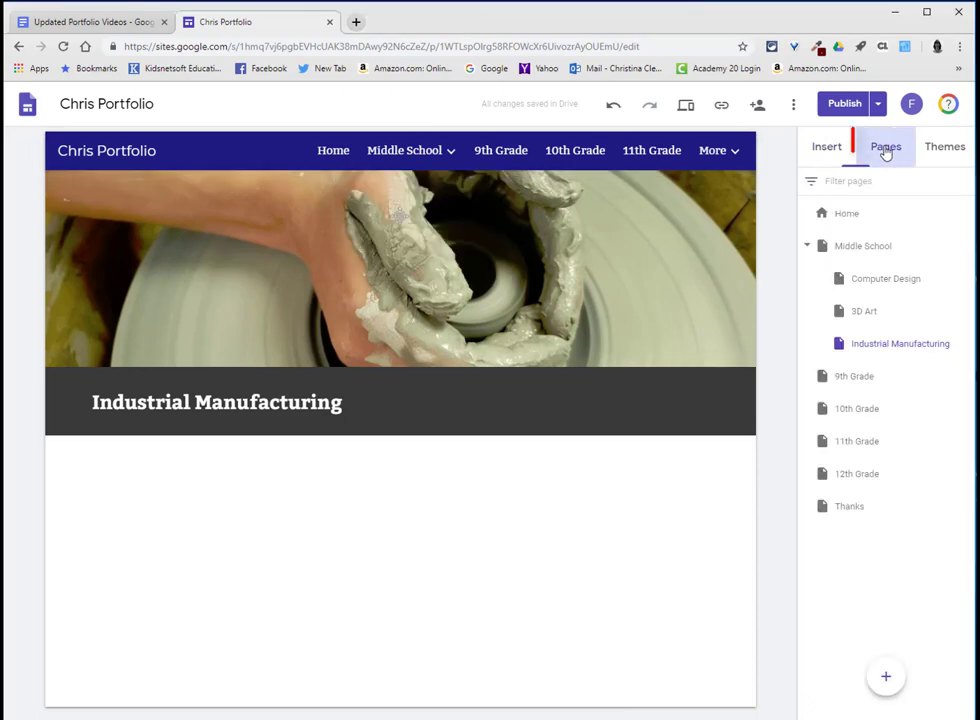
left_click_drag(856, 303, 857, 278)
mouse_move(390, 150)
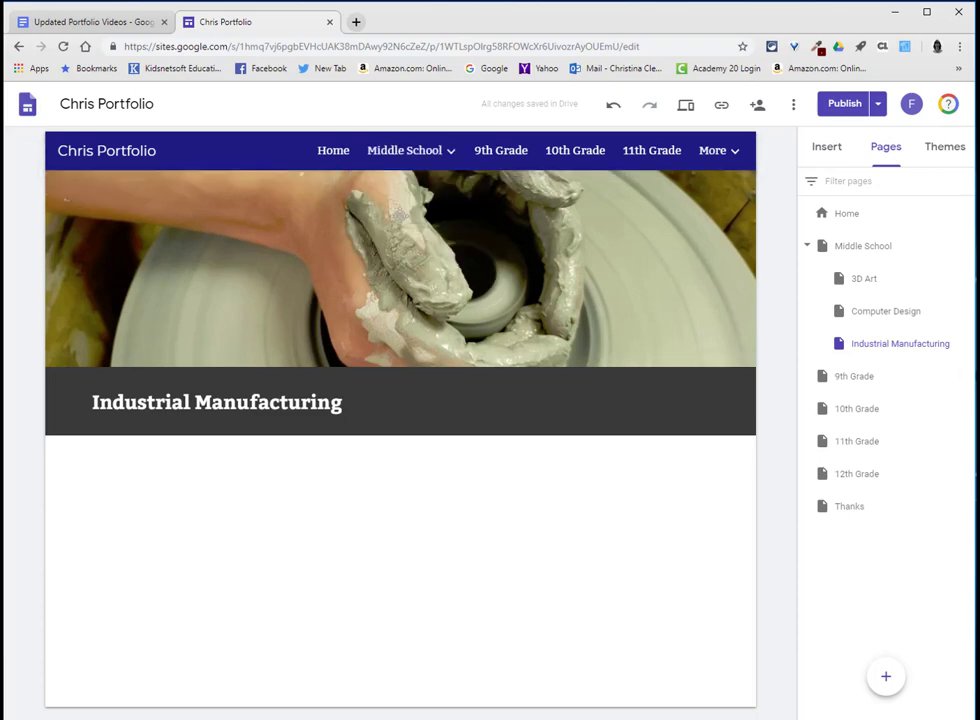
Switch to the Updated Portfolio Videos document and open the write-up document linked in the Video 4 description.
left_click(57, 23)
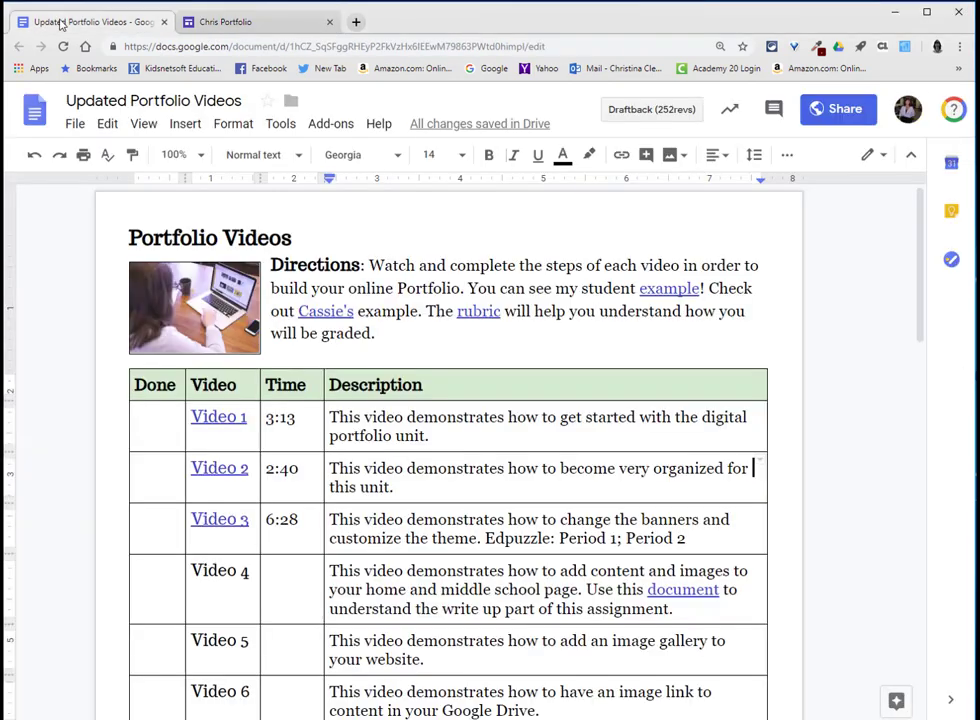
left_click(680, 590)
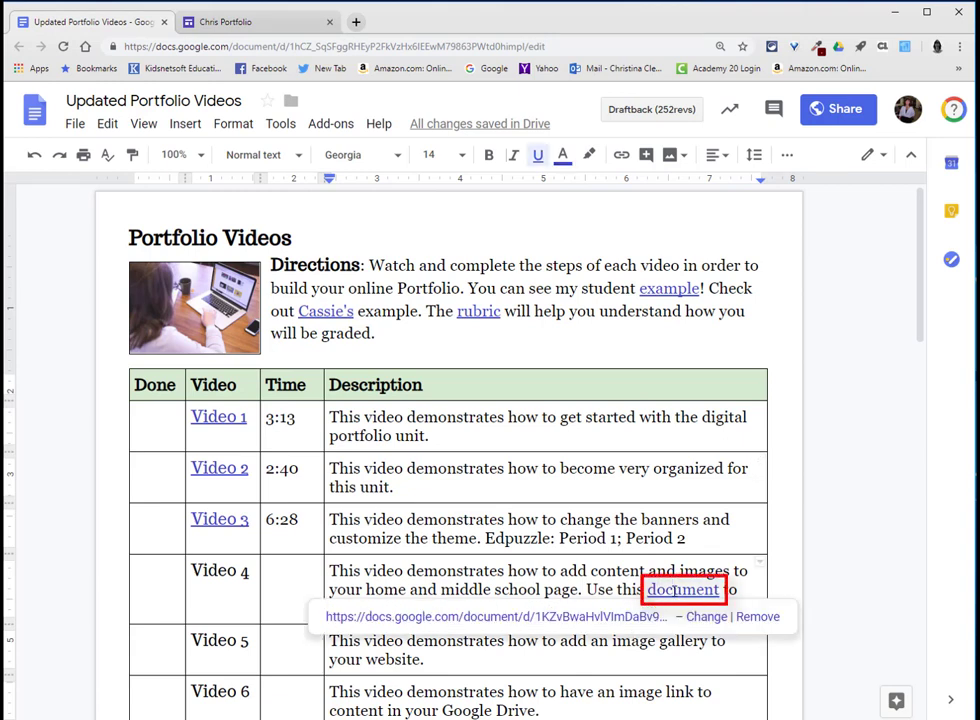
left_click(545, 617)
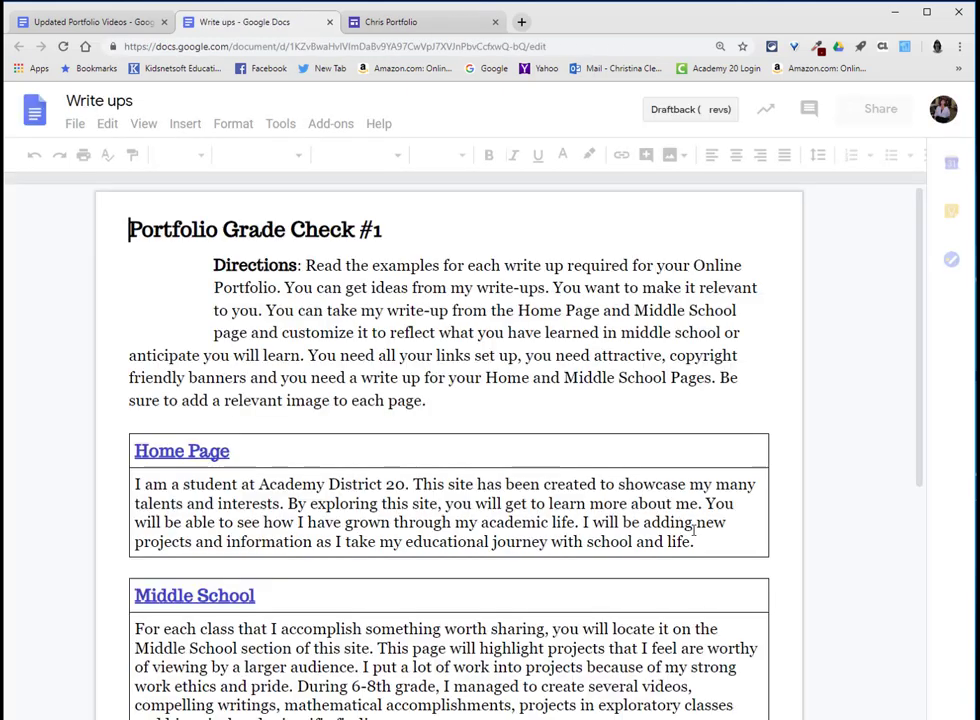
Copy the full Home Page write-up paragraph from the Write ups document.
left_click_drag(696, 541, 136, 484)
left_click(704, 545)
left_click_drag(696, 541, 133, 484)
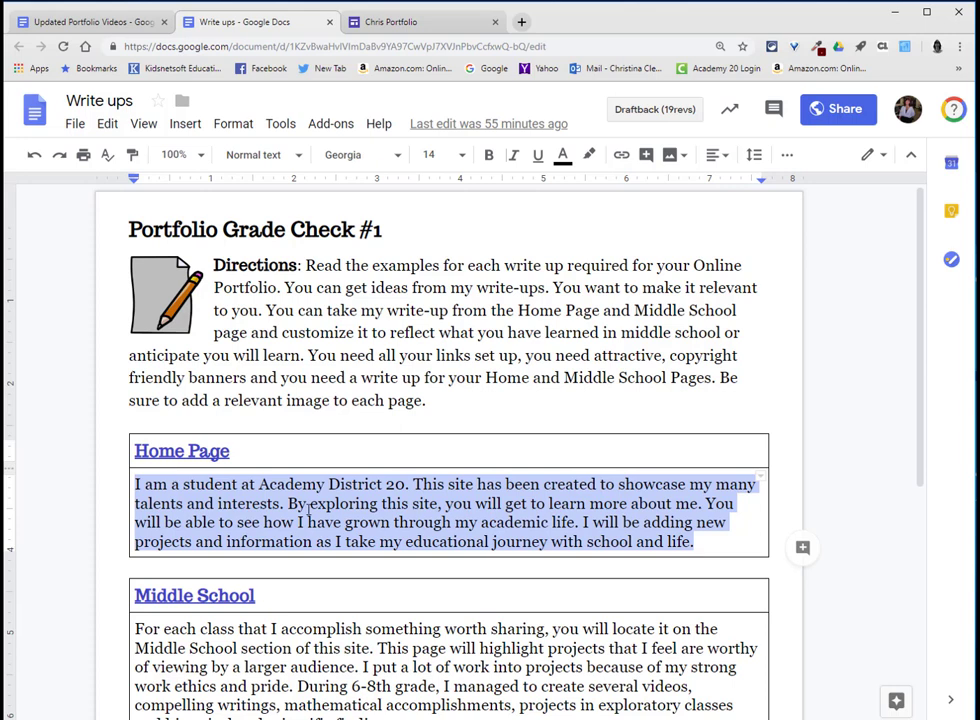
left_click(324, 540)
scroll(354, 530, "down", 2)
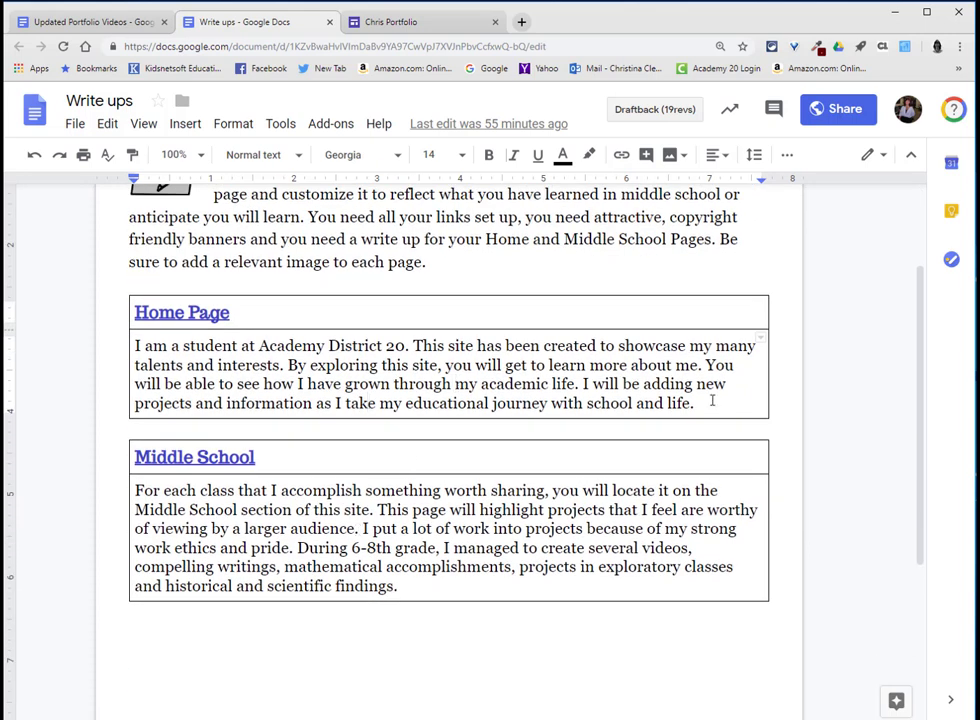
left_click_drag(712, 402, 128, 352)
key("ctrl+c")
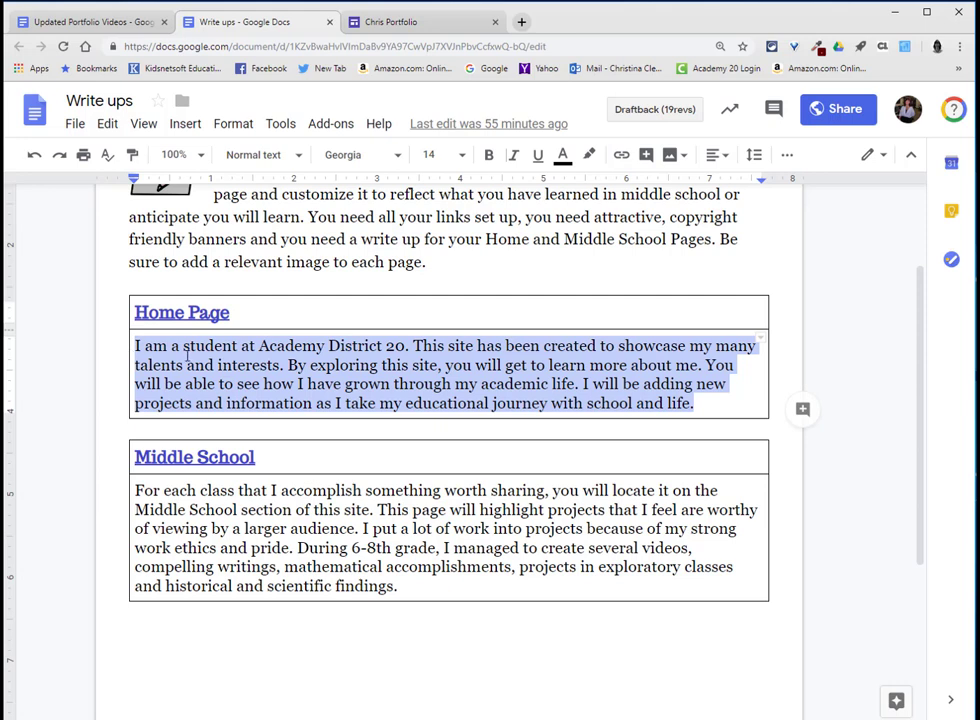
Switch to the Chris Portfolio site, insert a text box on the Home page and narrow it to the right half of its section.
left_click(385, 21)
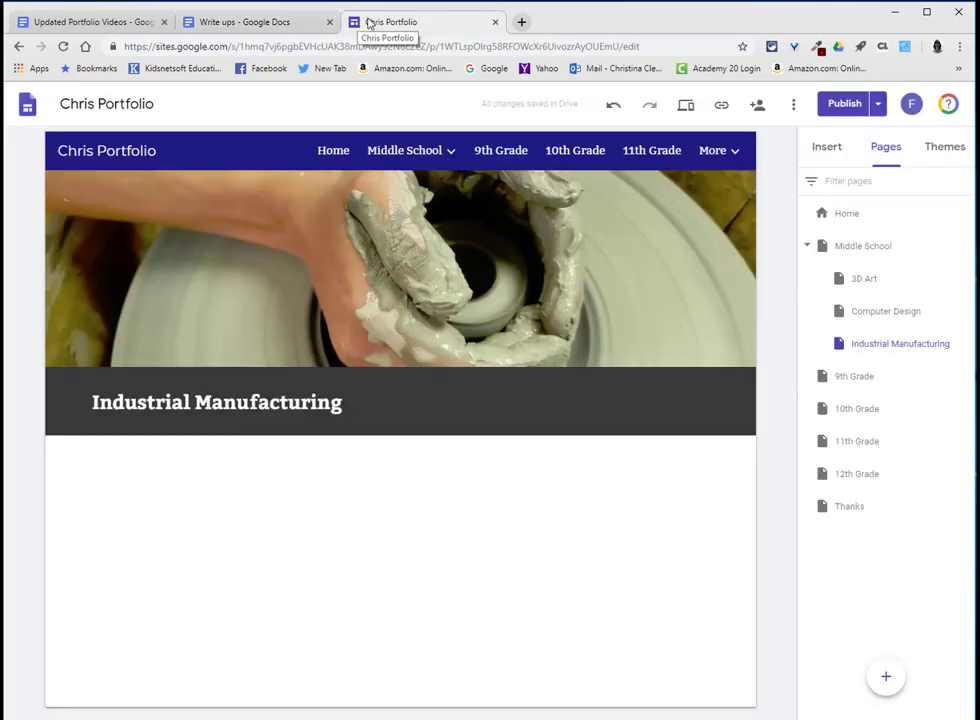
left_click(333, 152)
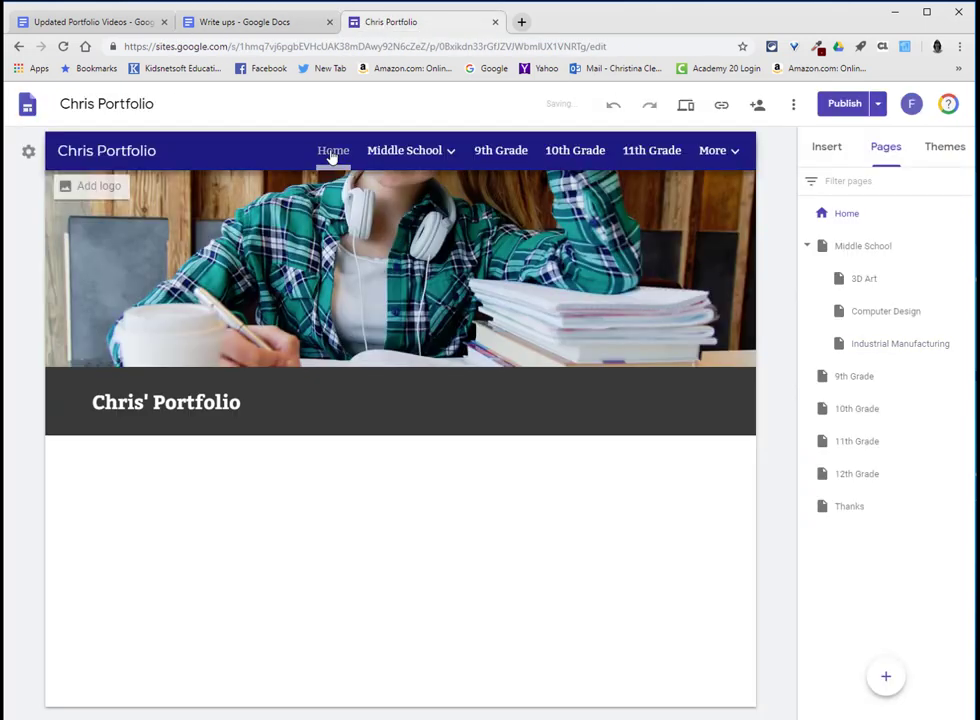
left_click(829, 150)
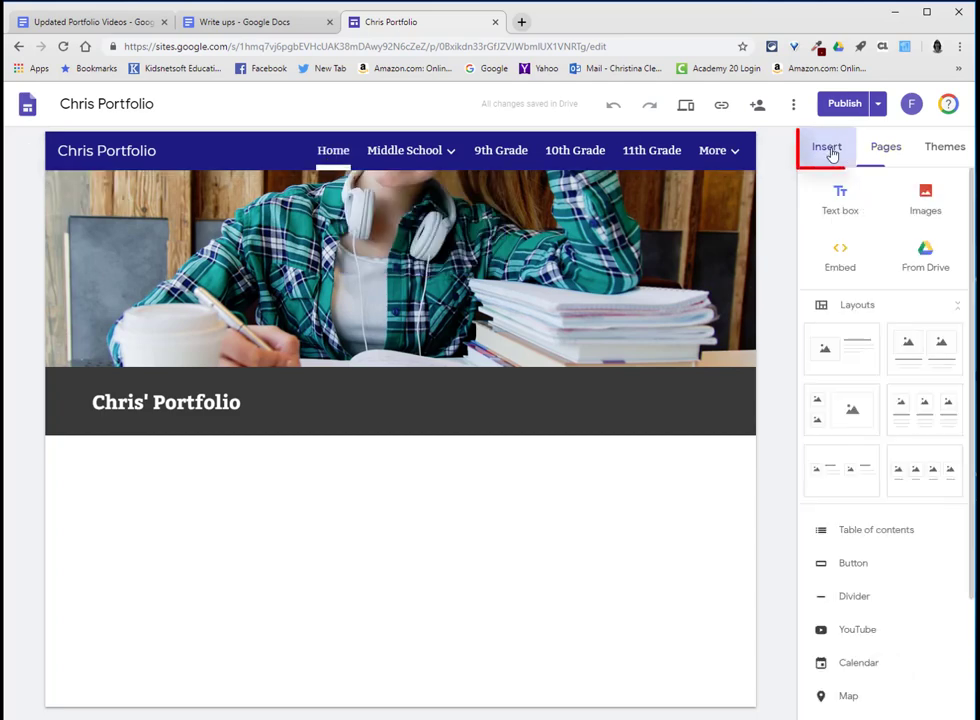
left_click(840, 200)
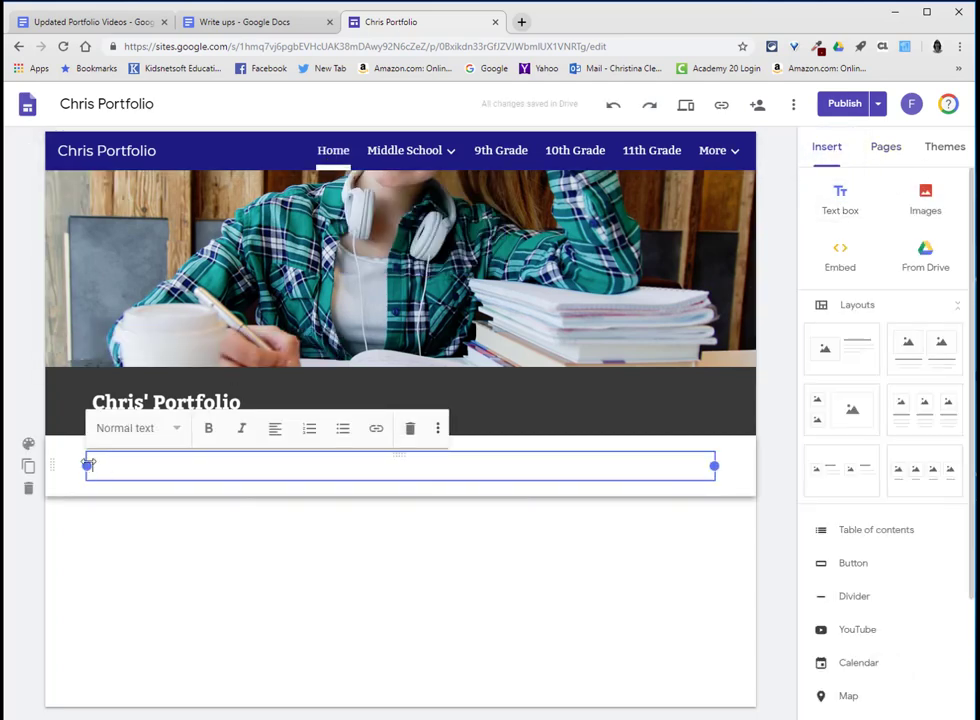
left_click_drag(88, 464, 412, 465)
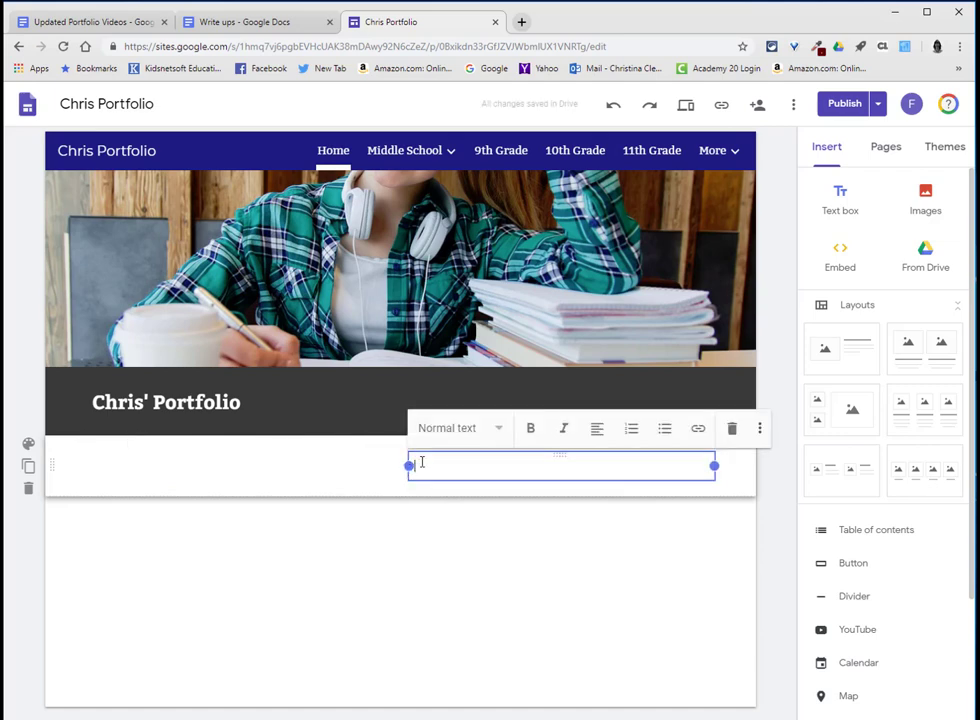
Paste the Home Page write-up into the text box as plain text and format it as Subheading.
right_click(443, 462)
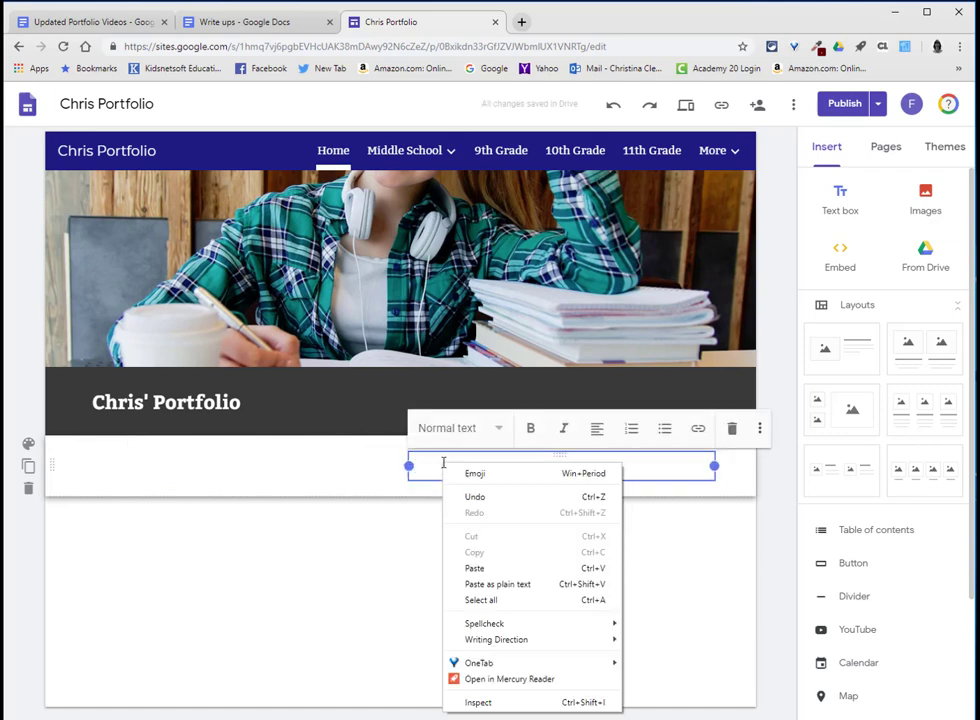
left_click(500, 583)
left_click(470, 430)
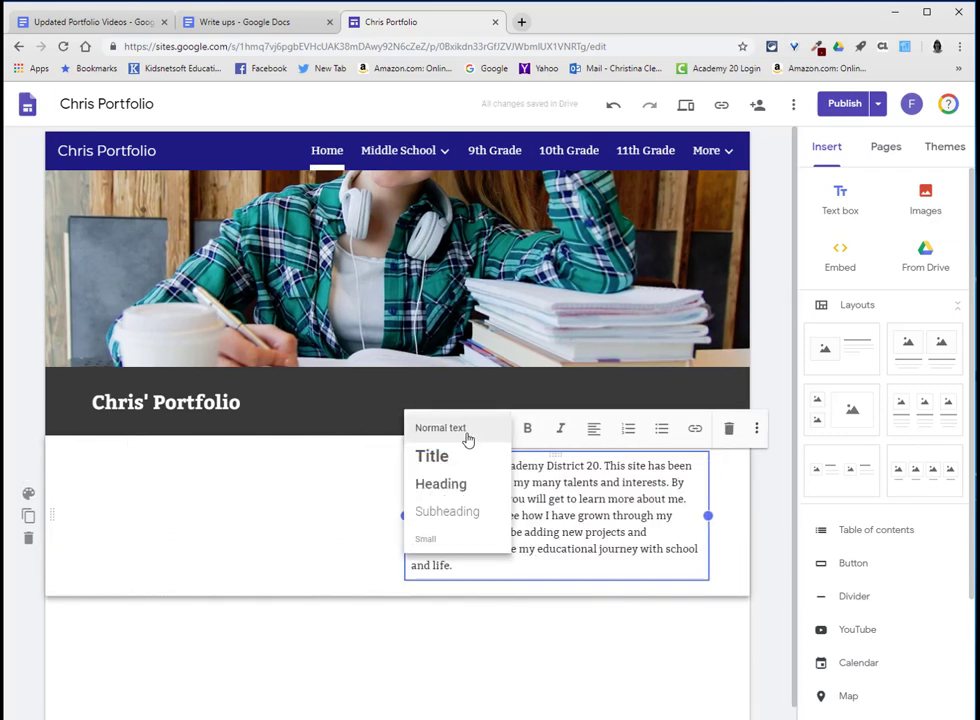
left_click(465, 516)
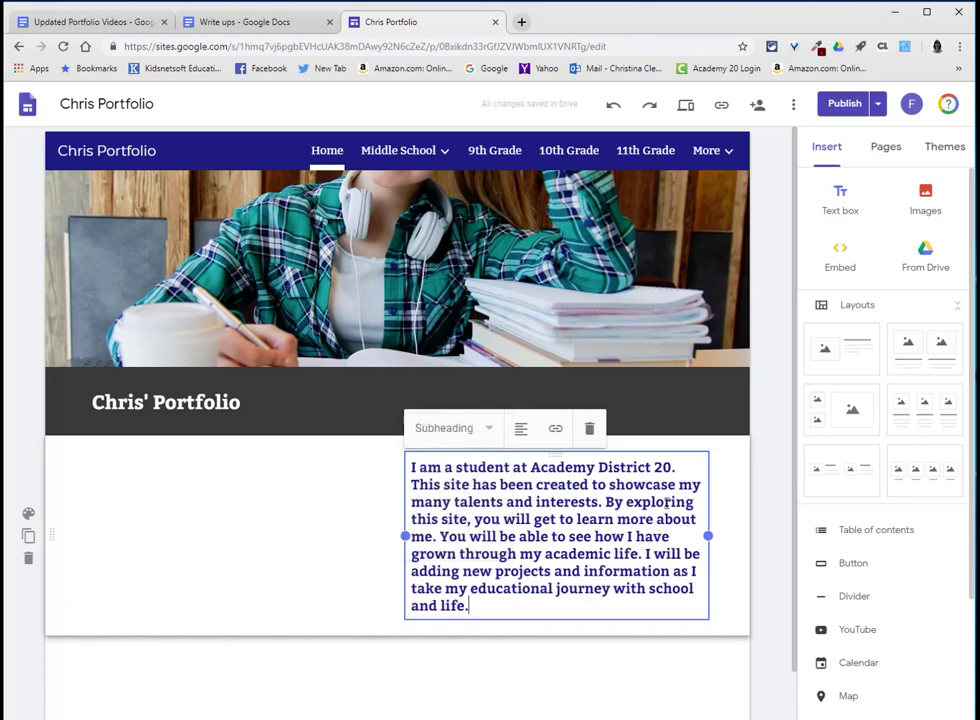
left_click(783, 490)
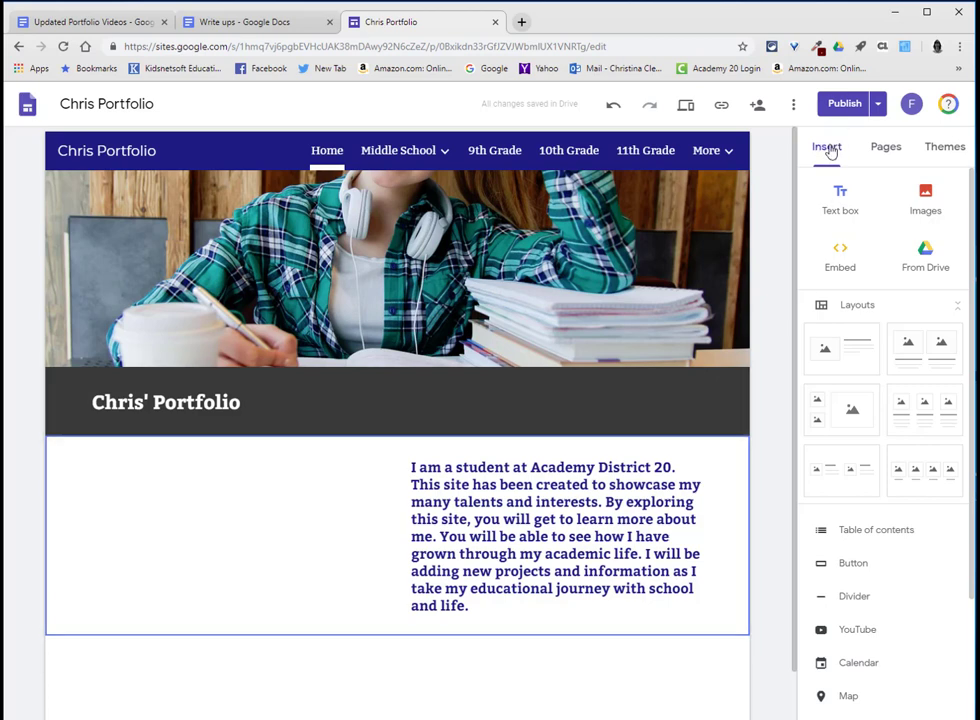
Search the web images for "study" and insert the photo of books, an apple and a coffee mug beside the Home write-up.
left_click(940, 200)
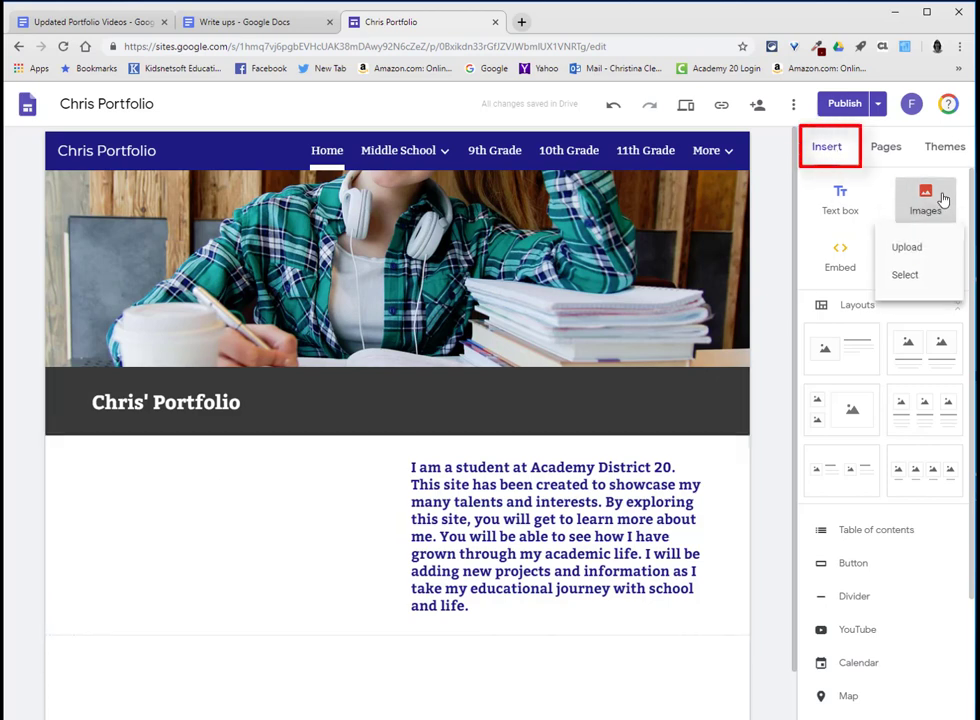
left_click(905, 276)
left_click(217, 236)
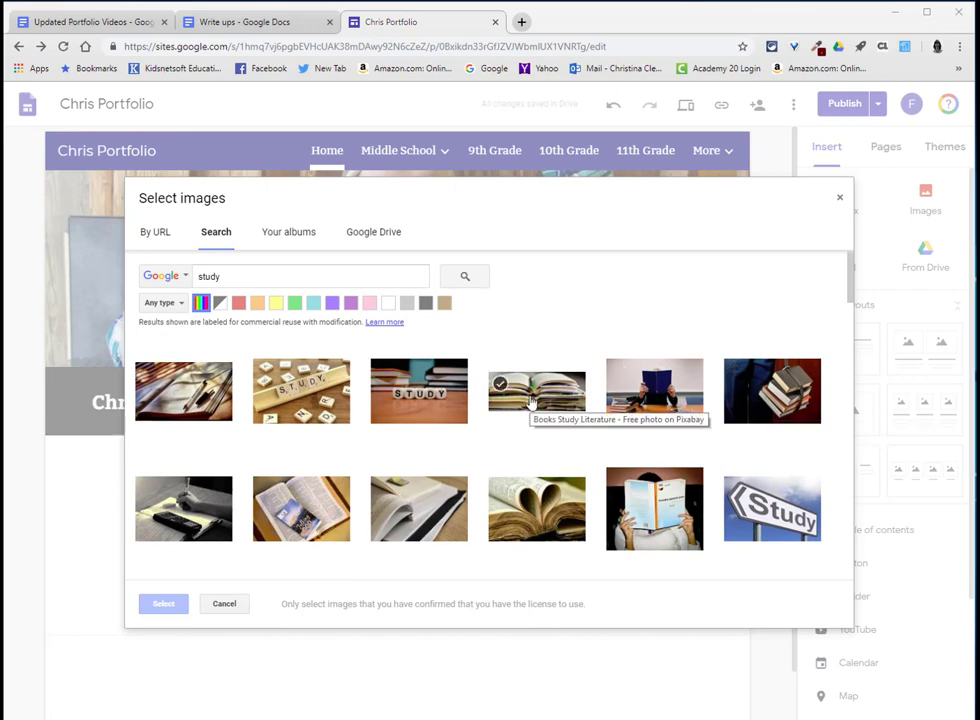
scroll(530, 400, "down", 5)
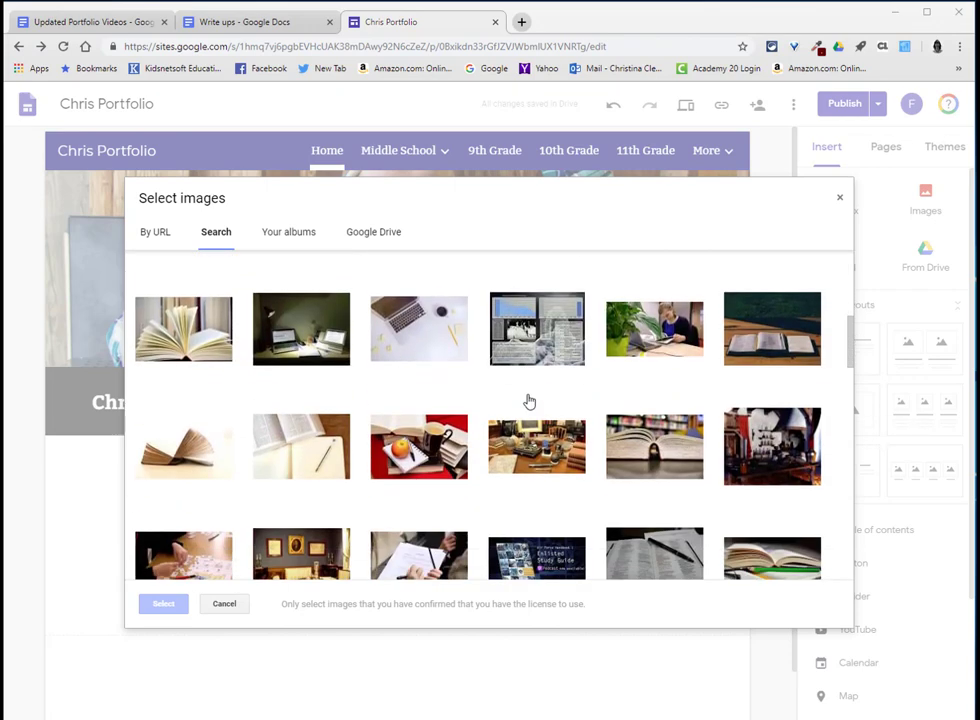
scroll(529, 401, "down", 1)
left_click(418, 378)
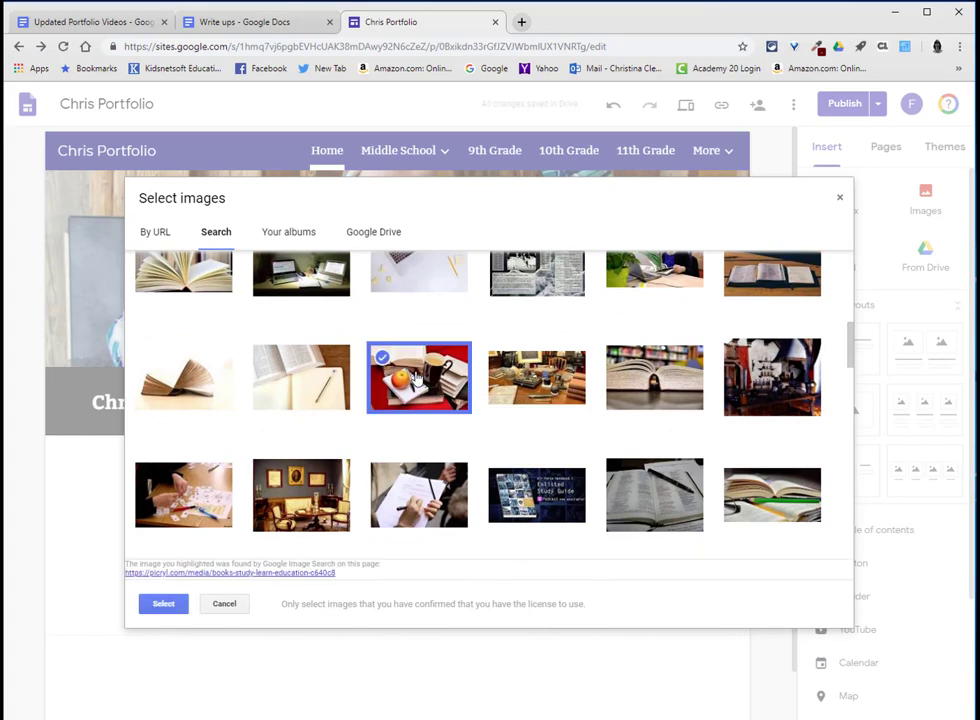
left_click(164, 604)
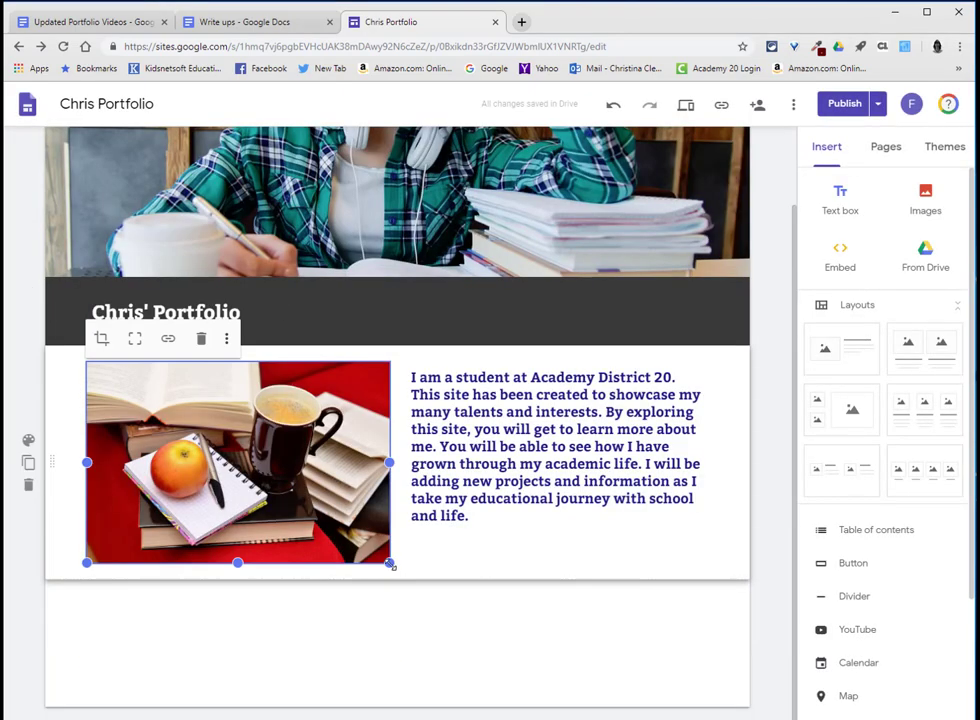
Reduce the height of the books and coffee mug image to suit the write-up beside it, and publish the site.
mouse_move(389, 562)
left_mouse_down()
mouse_move(368, 550)
mouse_move(389, 562)
left_mouse_up()
left_click(414, 486)
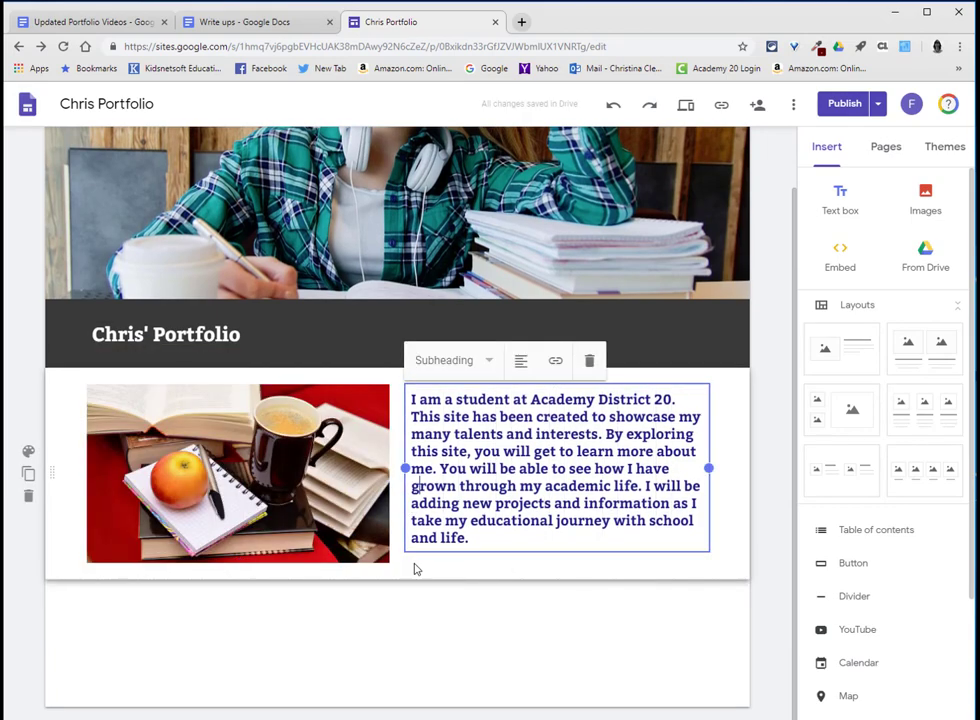
left_click(386, 558)
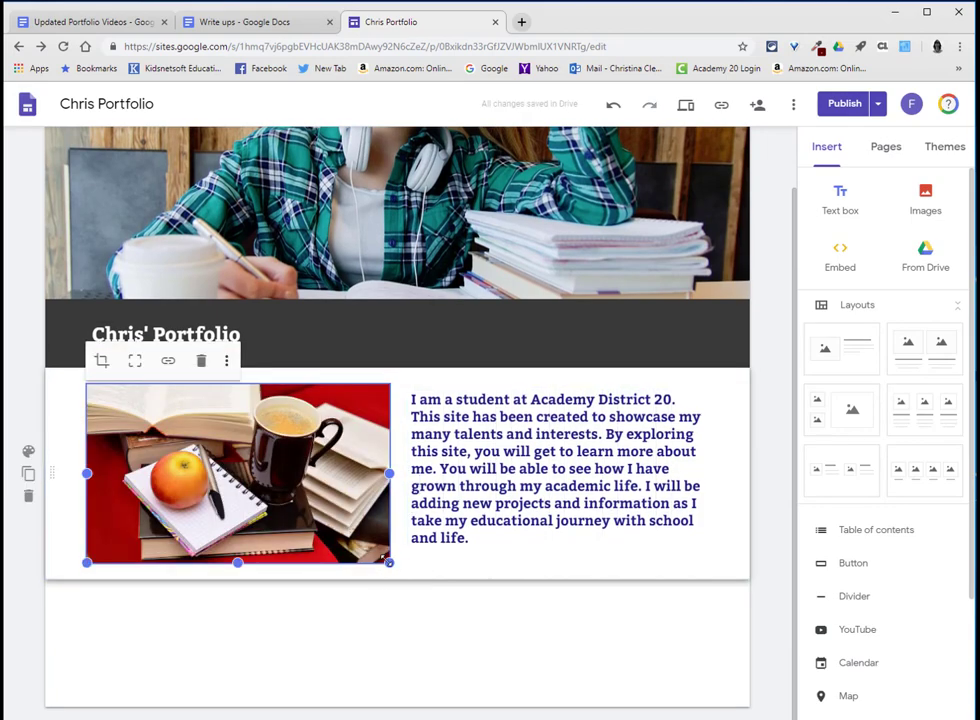
mouse_move(389, 562)
left_mouse_down()
mouse_move(376, 565)
mouse_move(389, 562)
left_mouse_up()
left_click(840, 108)
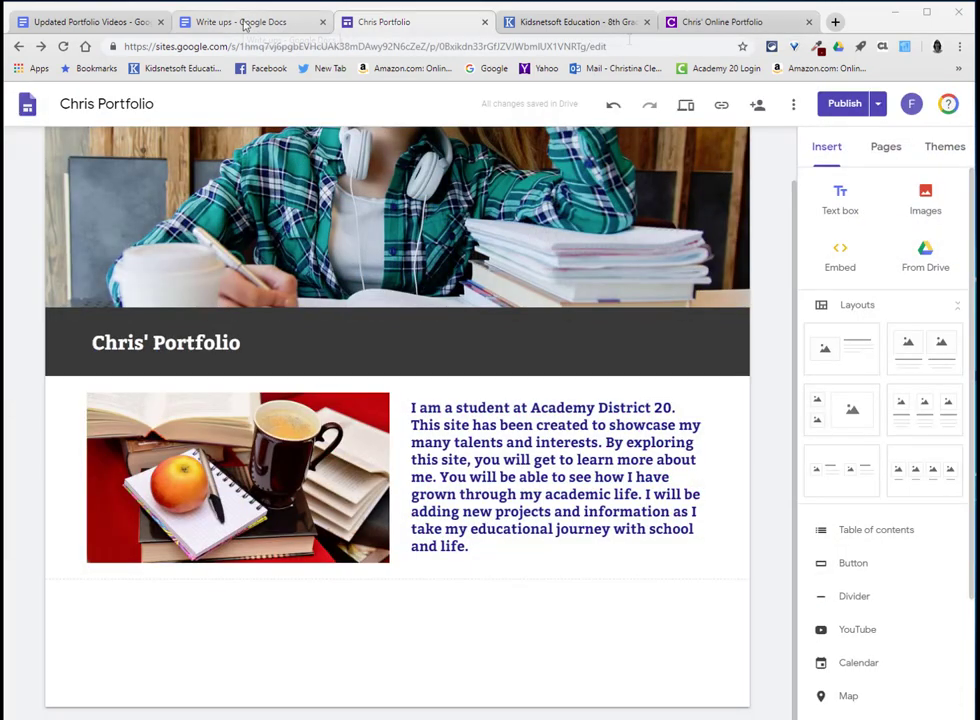
Switch to the Write ups document and copy the full Middle School write-up paragraph.
left_click(243, 23)
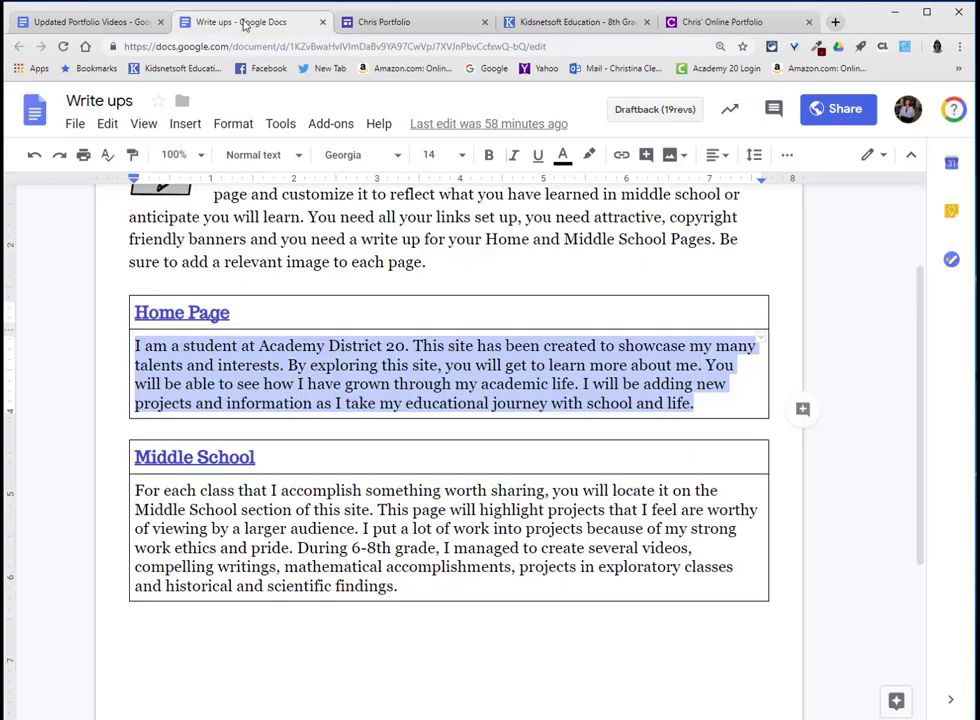
left_click_drag(397, 589, 145, 489)
key("ctrl+c")
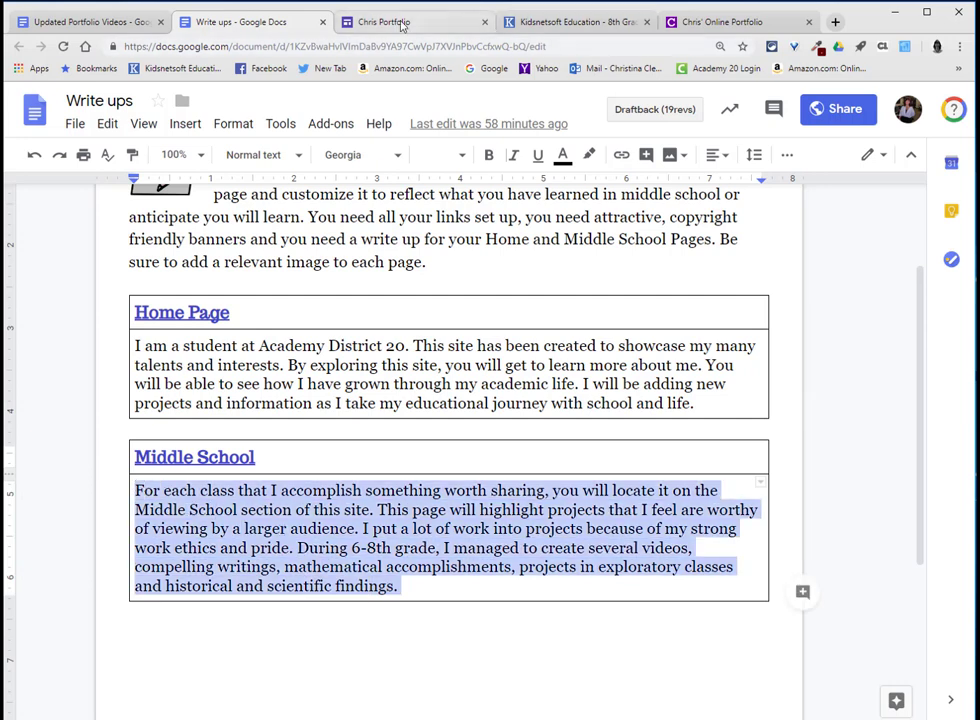
Switch back to the Chris Portfolio site, insert a text box on the Middle School page and narrow it from its left edge.
left_click(370, 21)
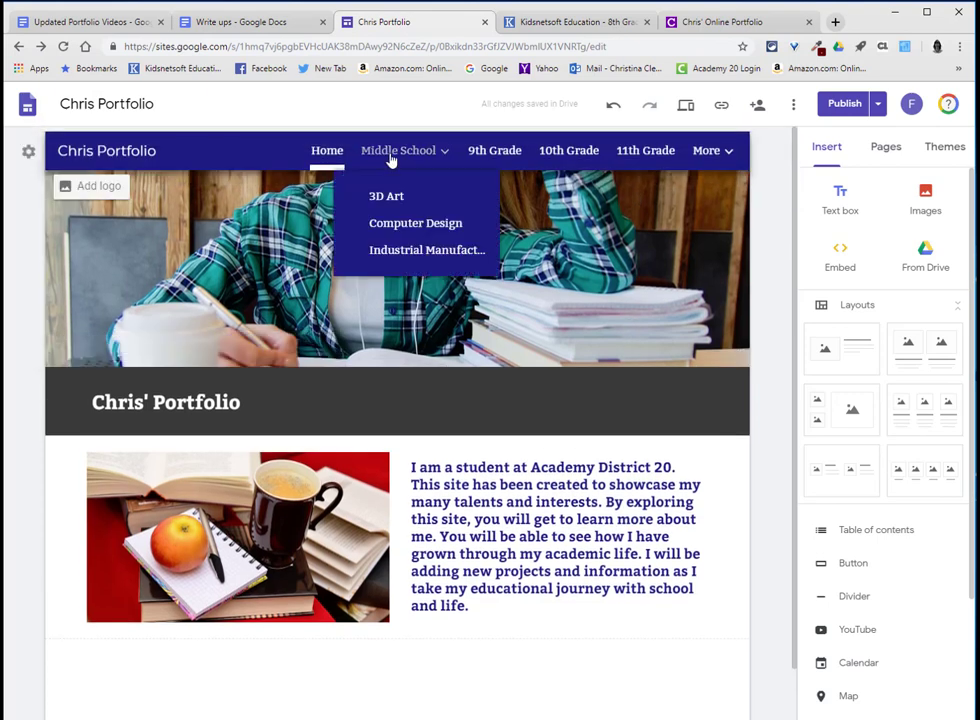
left_click(390, 154)
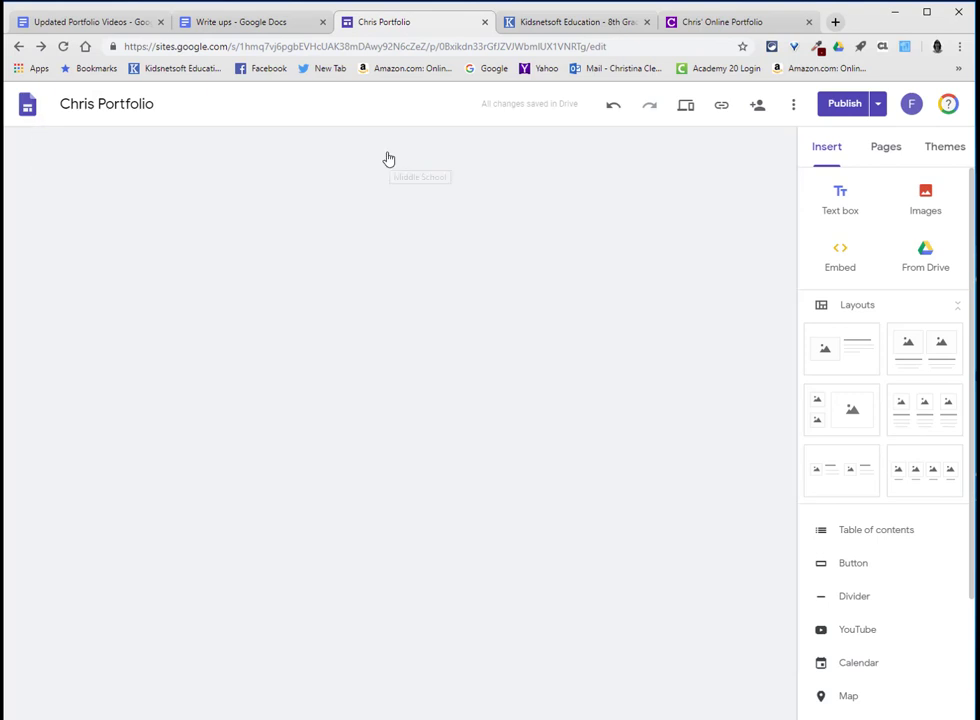
left_click(838, 200)
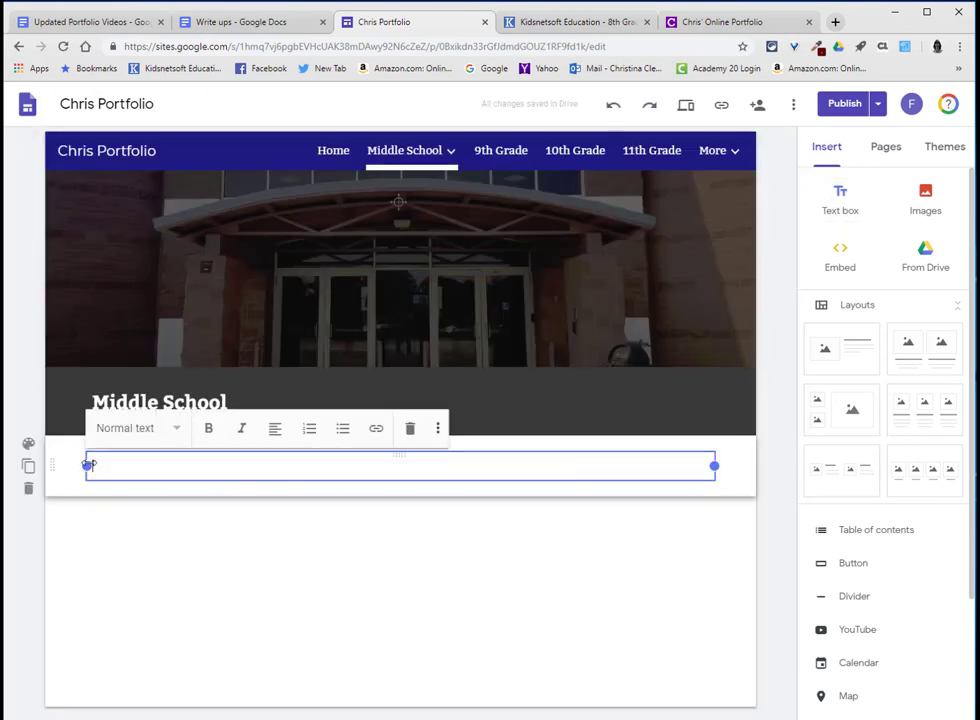
left_click_drag(89, 463, 360, 466)
Paste the Middle School write-up into the text box as plain text and format it as Subheading.
right_click(429, 466)
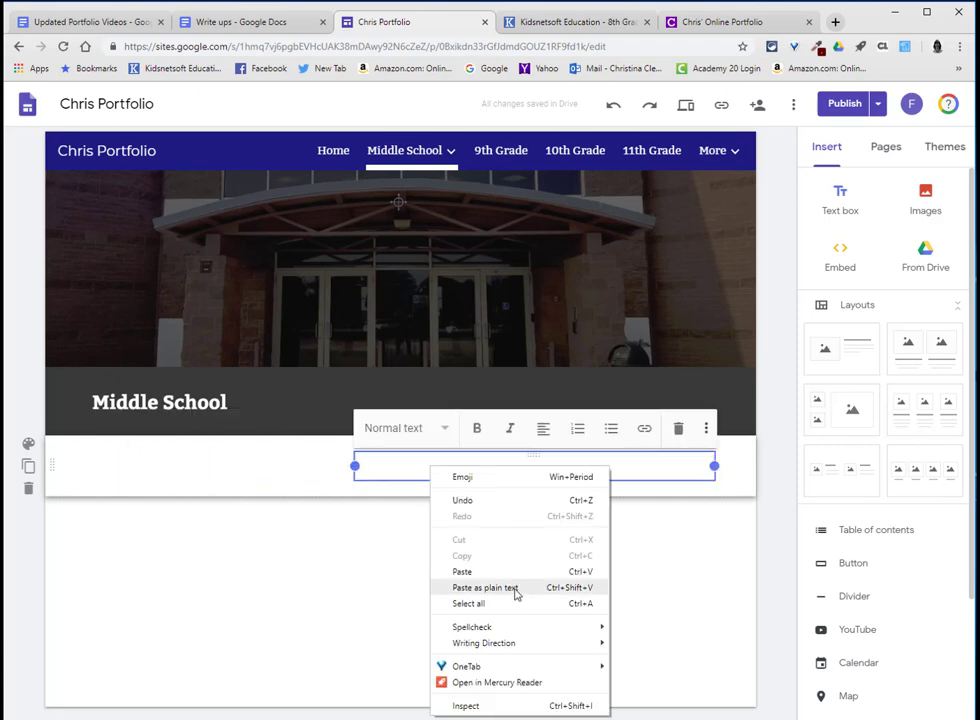
left_click(465, 590)
left_click(392, 428)
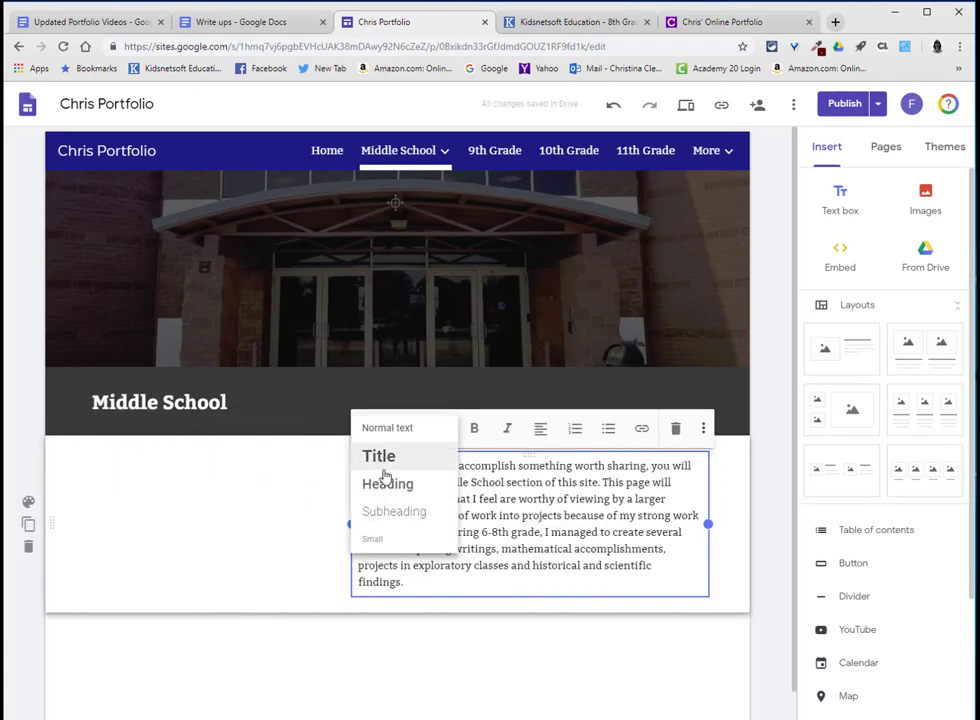
left_click(388, 512)
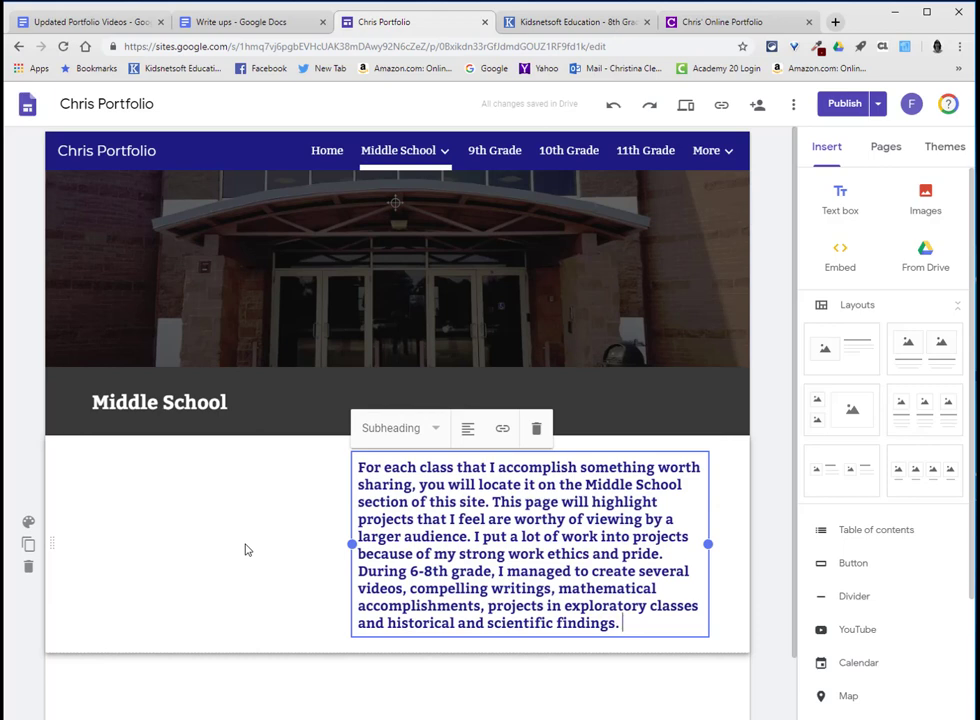
Search the web images for "classroom", insert the photo of desks with a chalkboard and map, and place it left of the Middle School write-up.
left_click(928, 195)
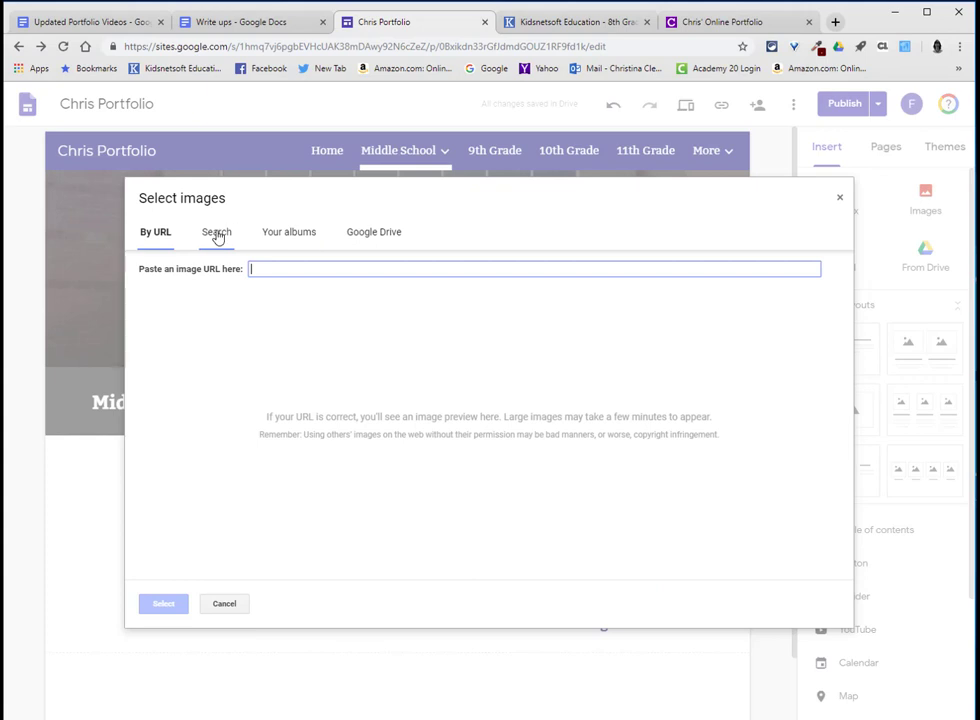
left_click(215, 233)
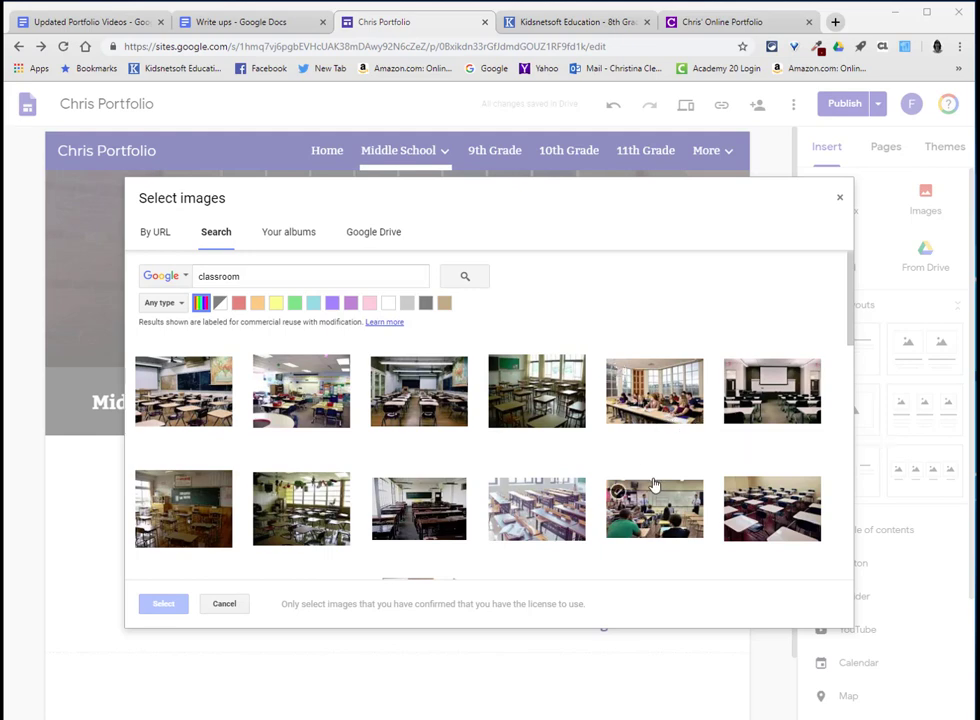
scroll(653, 485, "down", 2)
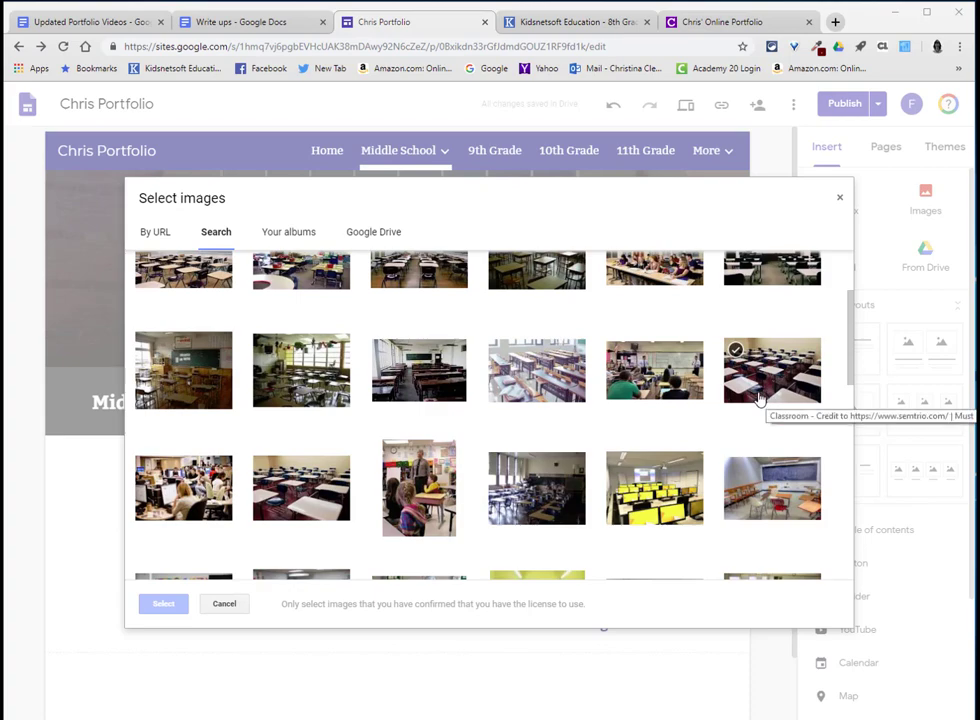
scroll(748, 388, "down", 2)
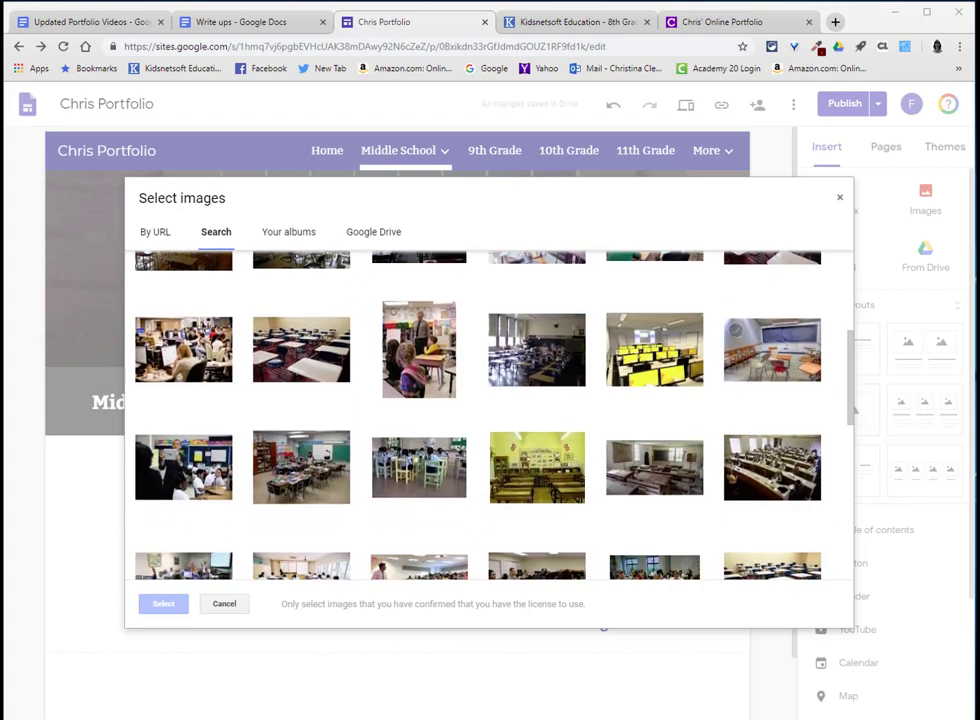
scroll(184, 397, "up", 5)
left_click(184, 397)
left_click(163, 603)
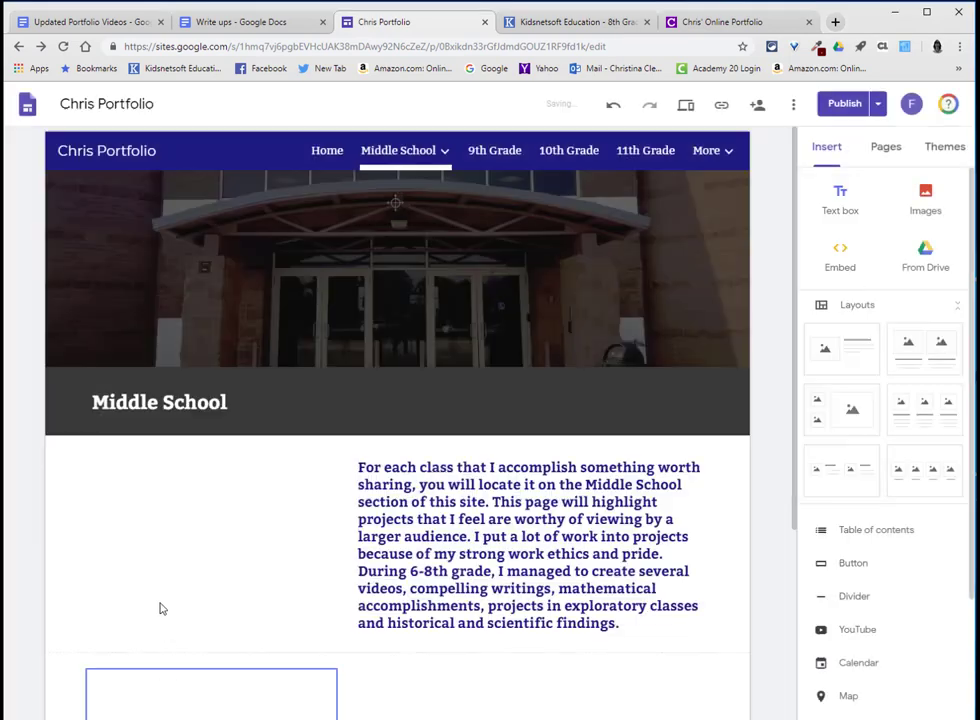
left_click_drag(241, 456, 200, 260)
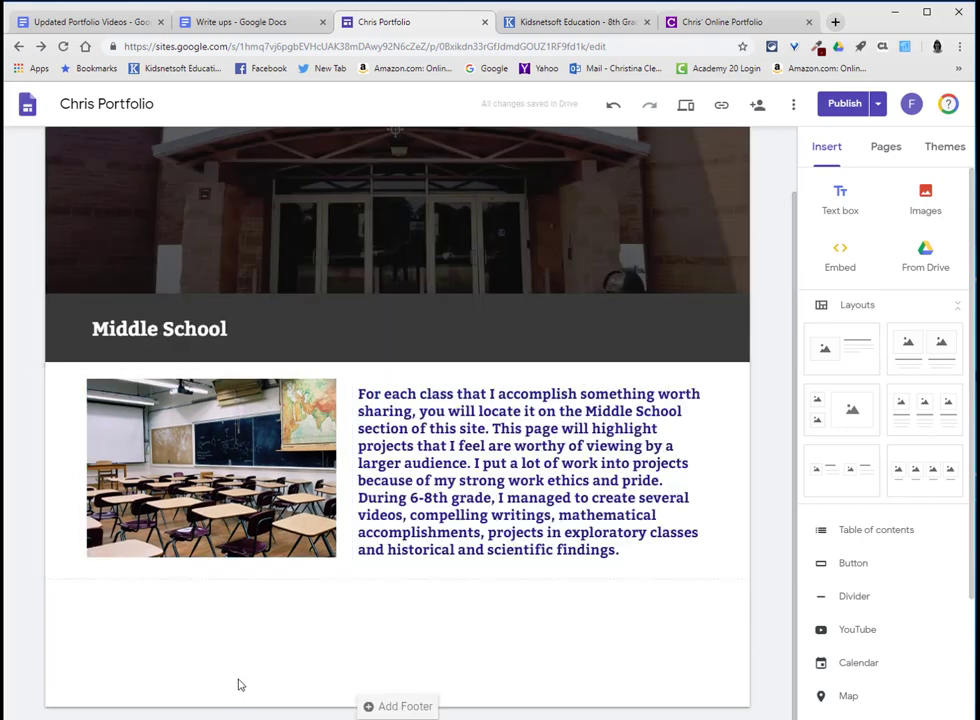
Publish the site and review the Home page, the Middle School page and its list of subpages.
left_click(845, 104)
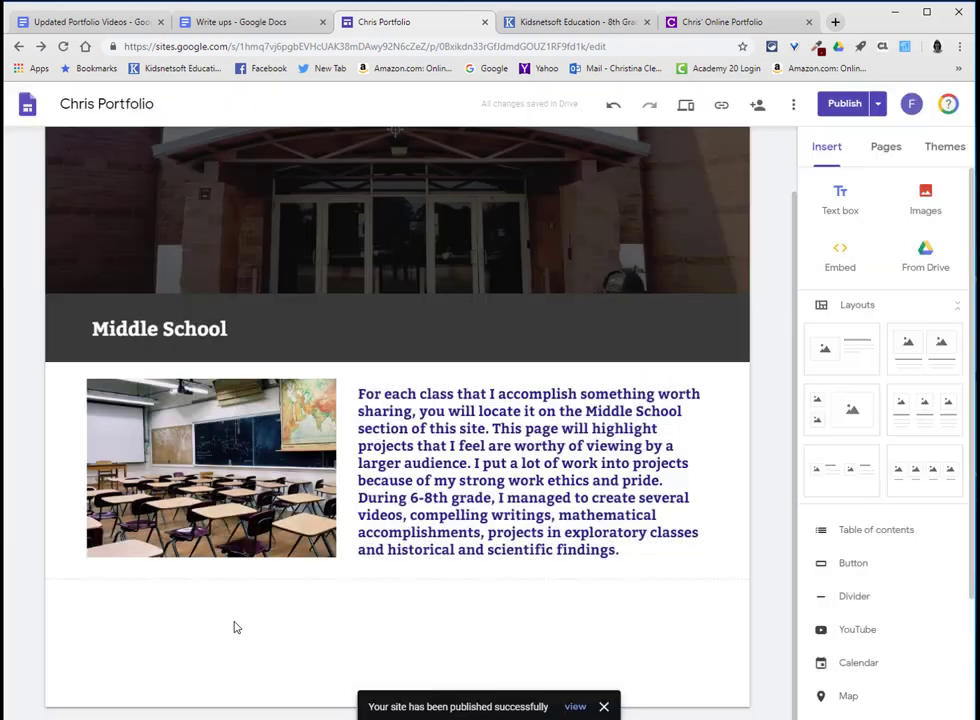
scroll(263, 593, "up", 2)
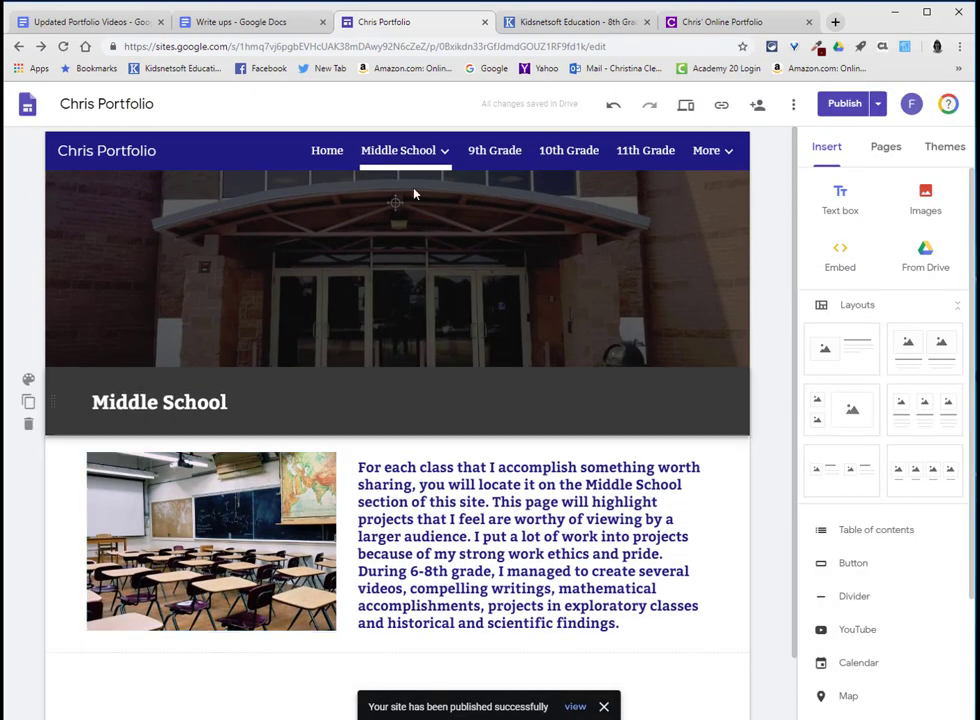
left_click(326, 154)
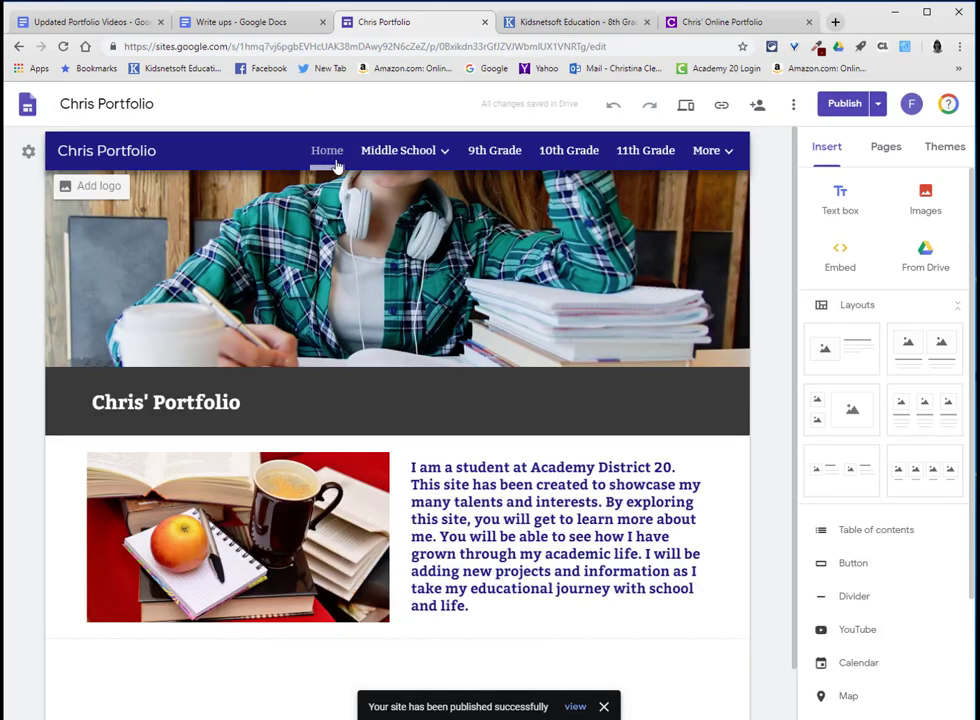
left_click(390, 153)
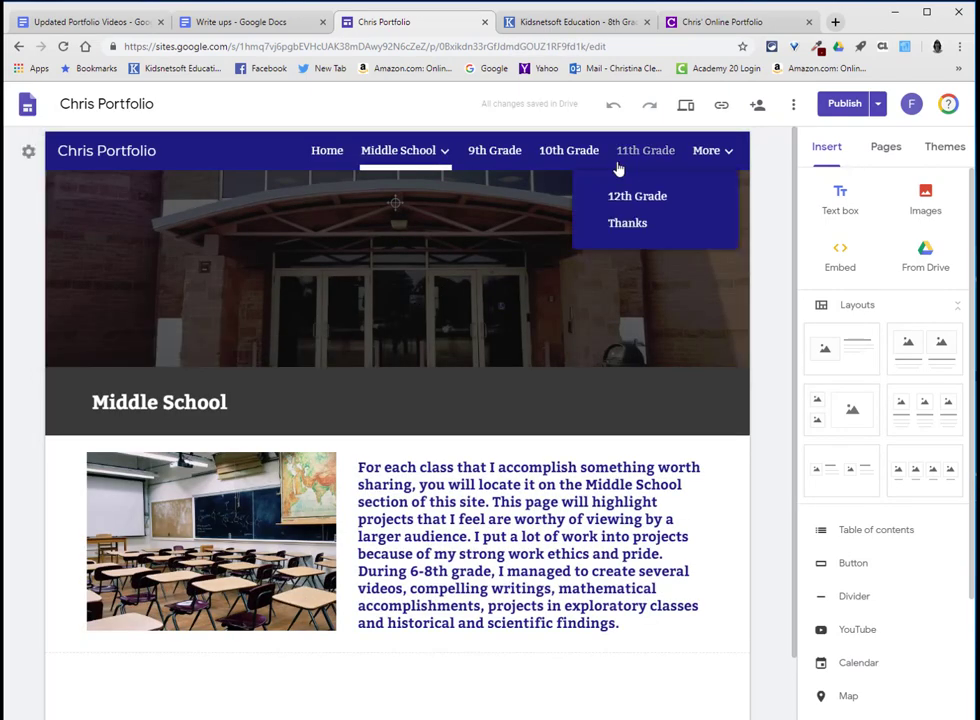
mouse_move(398, 152)
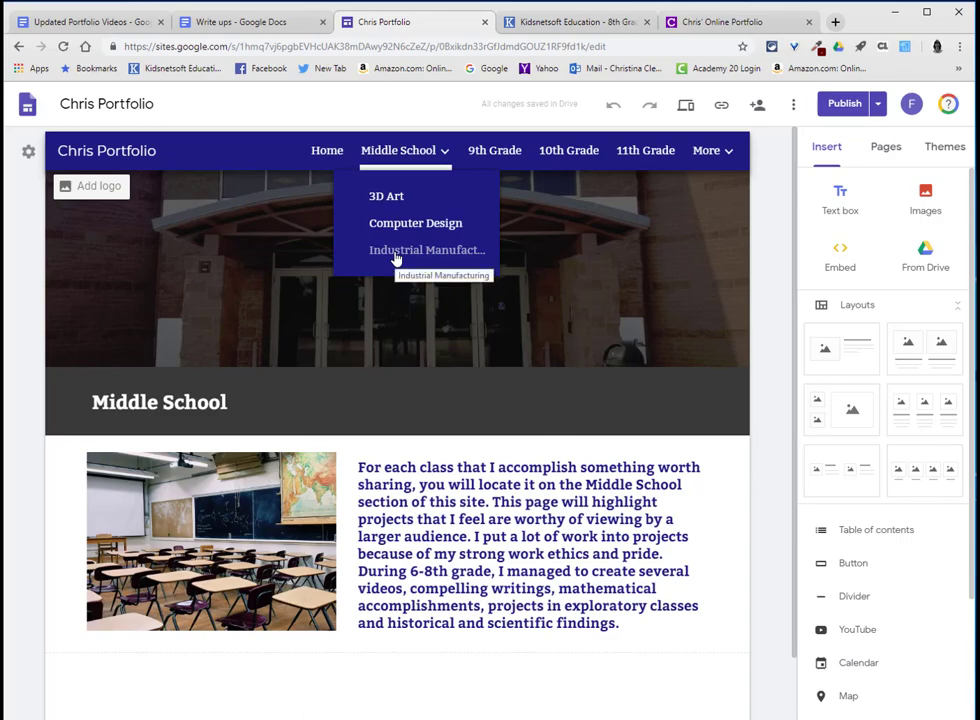